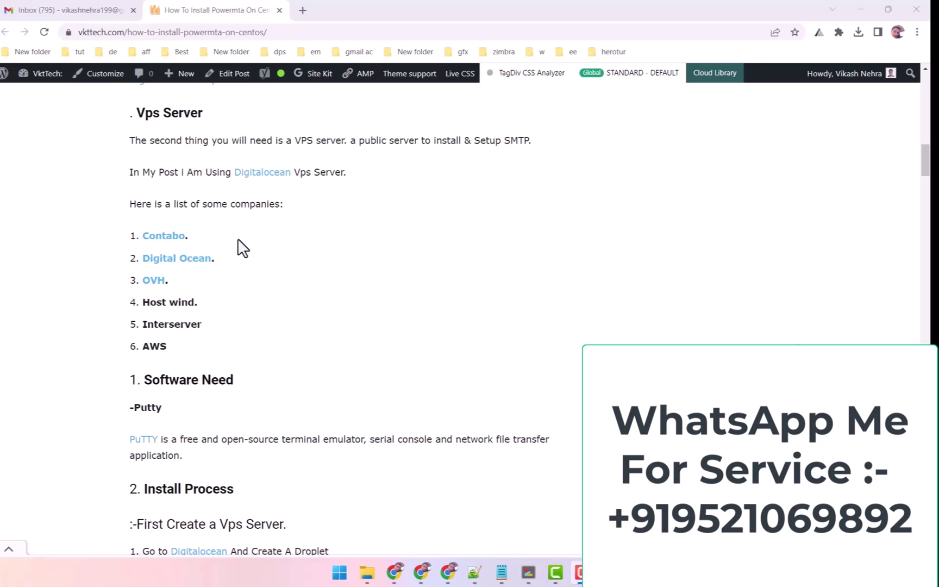
Step: Open the Contabo link from the blog's VPS companies list in a new tab
{"action": "left_click", "coordinate": [165, 240]}
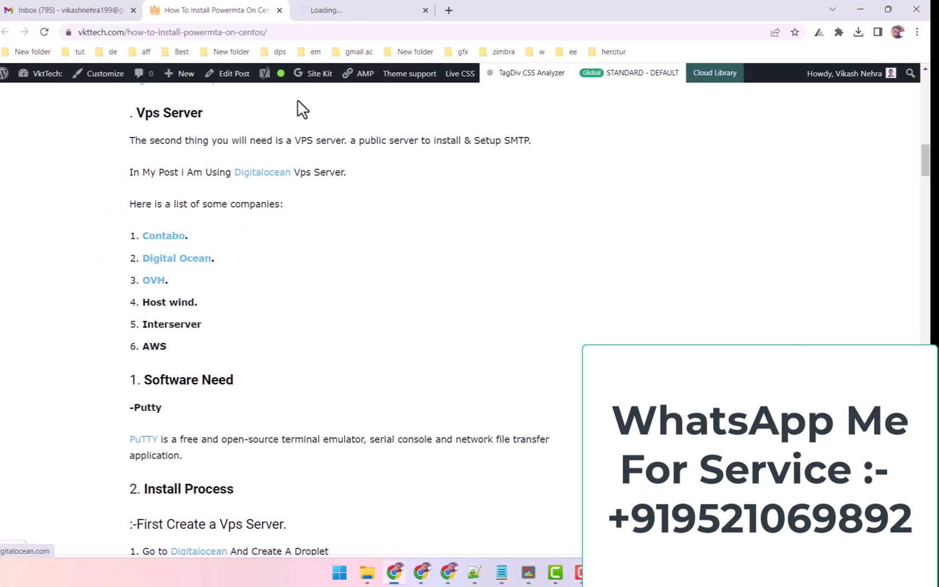
Step: Switch to the Contabo tab and dismiss the Welcome Back notice
{"action": "left_click", "coordinate": [331, 16]}
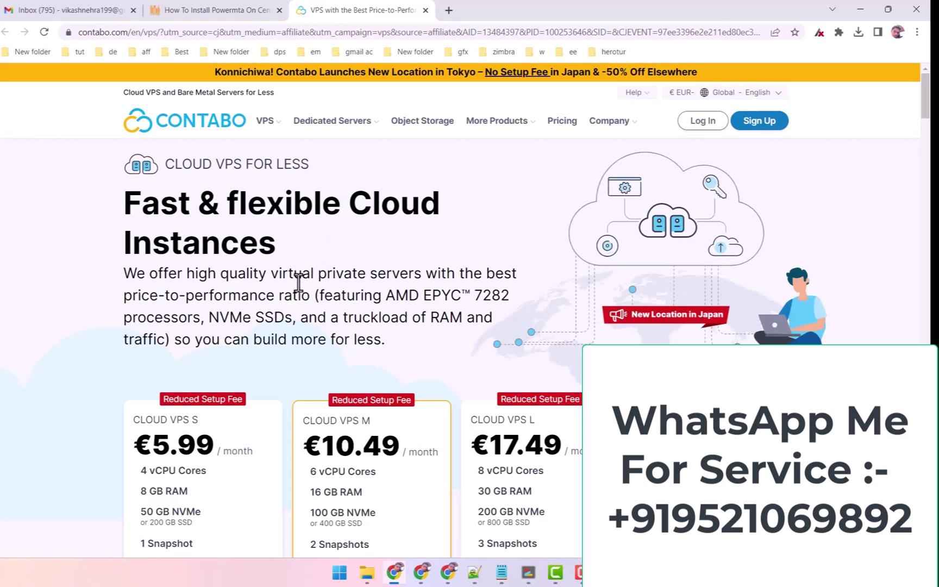
{"action": "scroll", "coordinate": [299, 282], "scroll_direction": "down", "scroll_amount": 2}
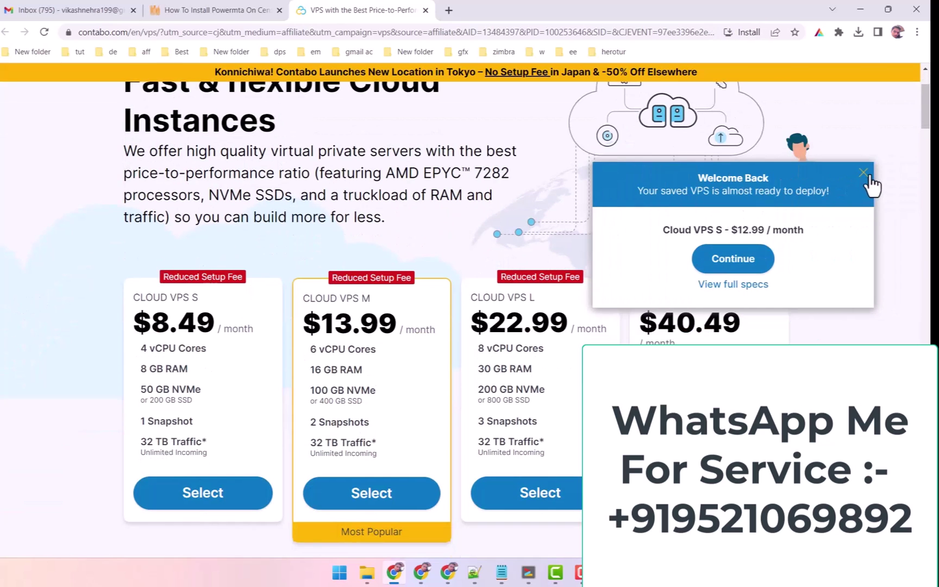
{"action": "left_click", "coordinate": [863, 173]}
{"action": "scroll", "coordinate": [325, 203], "scroll_direction": "up", "scroll_amount": 1}
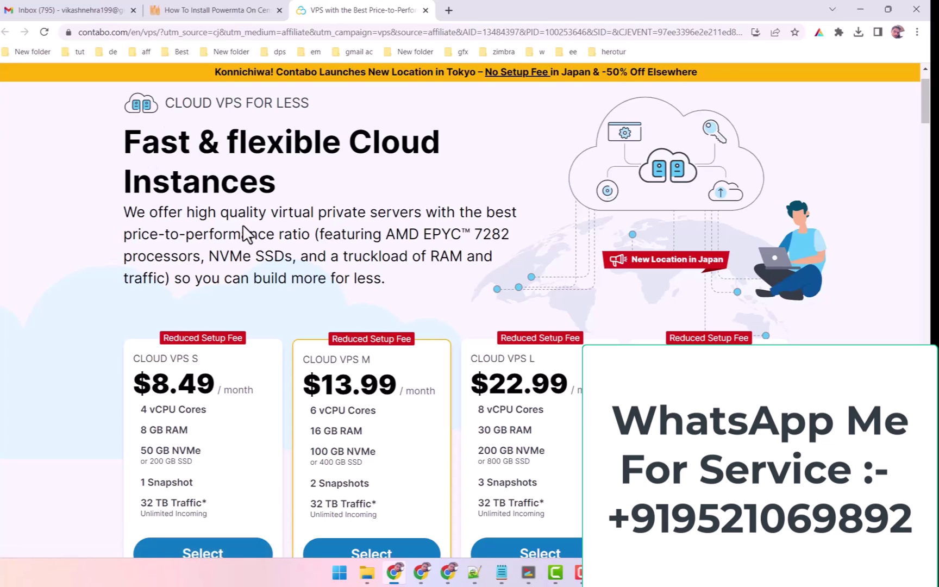
{"action": "scroll", "coordinate": [243, 227], "scroll_direction": "down", "scroll_amount": 1}
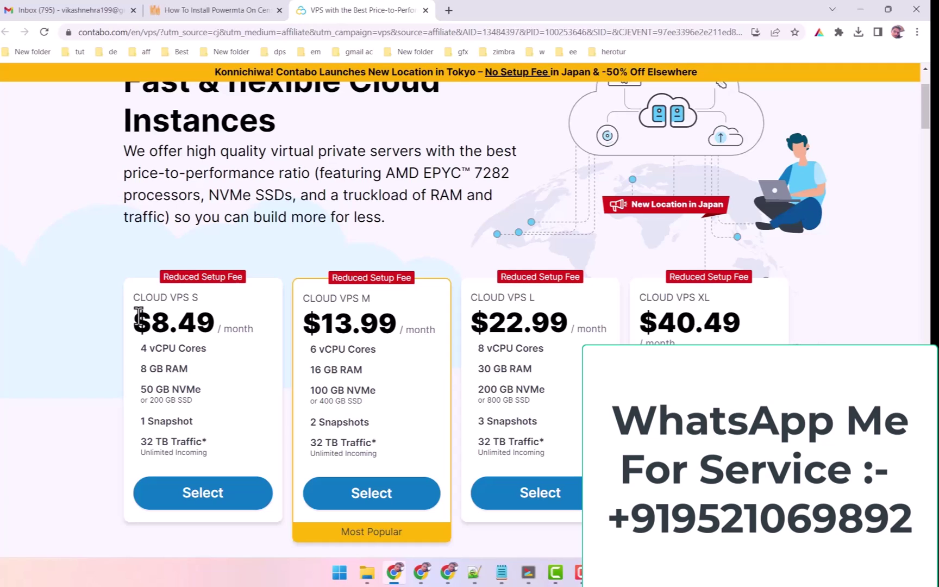
Step: Review the Cloud VPS S card's $8.49 monthly price and 8 GB RAM
{"action": "left_click_drag", "start_coordinate": [133, 320], "coordinate": [247, 326]}
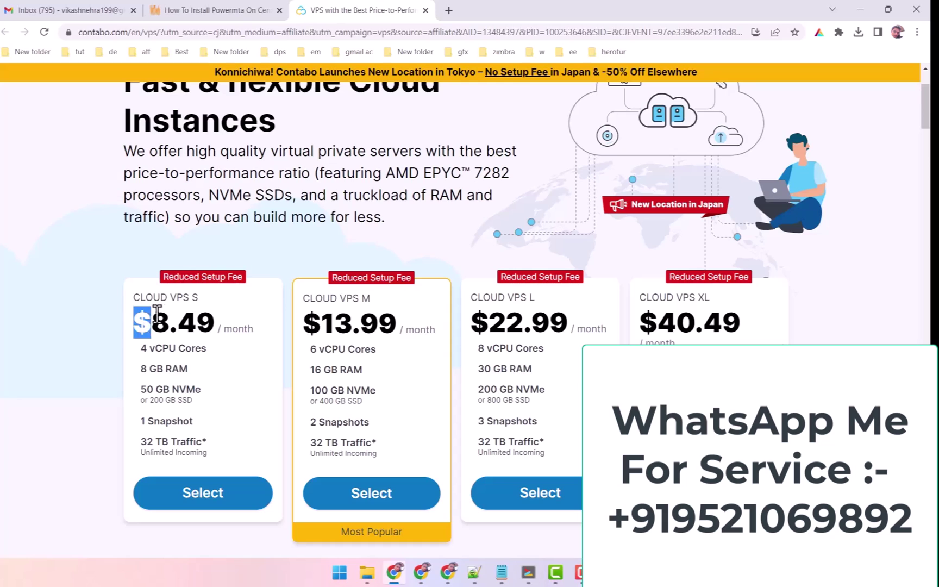
{"action": "left_click", "coordinate": [102, 322]}
{"action": "scroll", "coordinate": [240, 328], "scroll_direction": "down", "scroll_amount": 1}
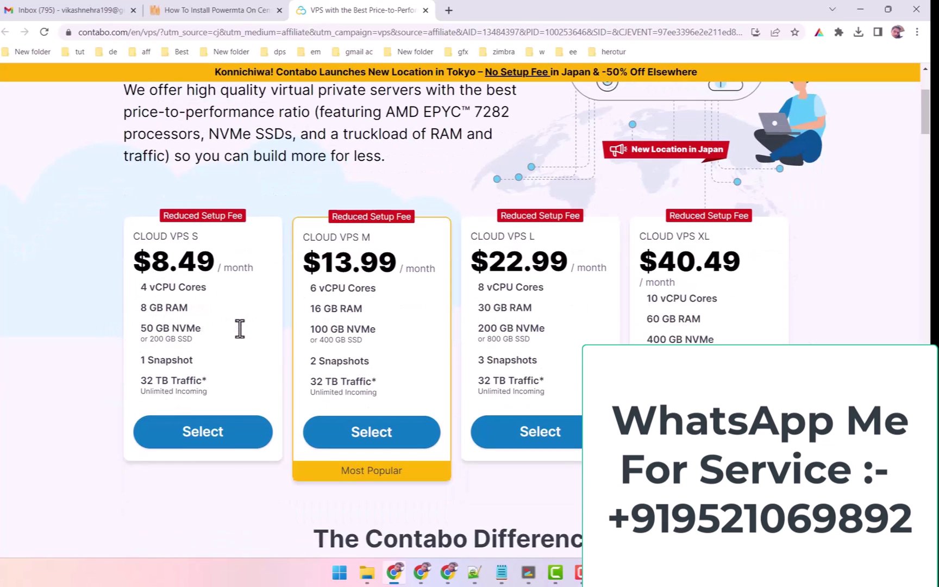
{"action": "left_click_drag", "start_coordinate": [141, 308], "coordinate": [199, 309]}
{"action": "left_click", "coordinate": [204, 304]}
{"action": "scroll", "coordinate": [196, 318], "scroll_direction": "down", "scroll_amount": 2}
{"action": "scroll", "coordinate": [156, 285], "scroll_direction": "up", "scroll_amount": 1}
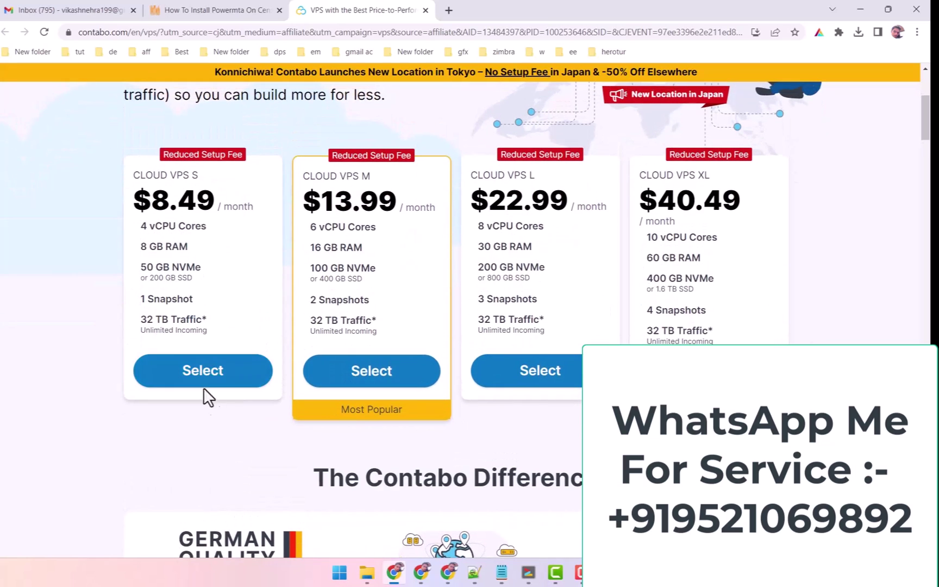
Step: Select Cloud VPS S, keeping the 1 Month term, Germany region and 200 GB SSD
{"action": "left_click", "coordinate": [202, 380]}
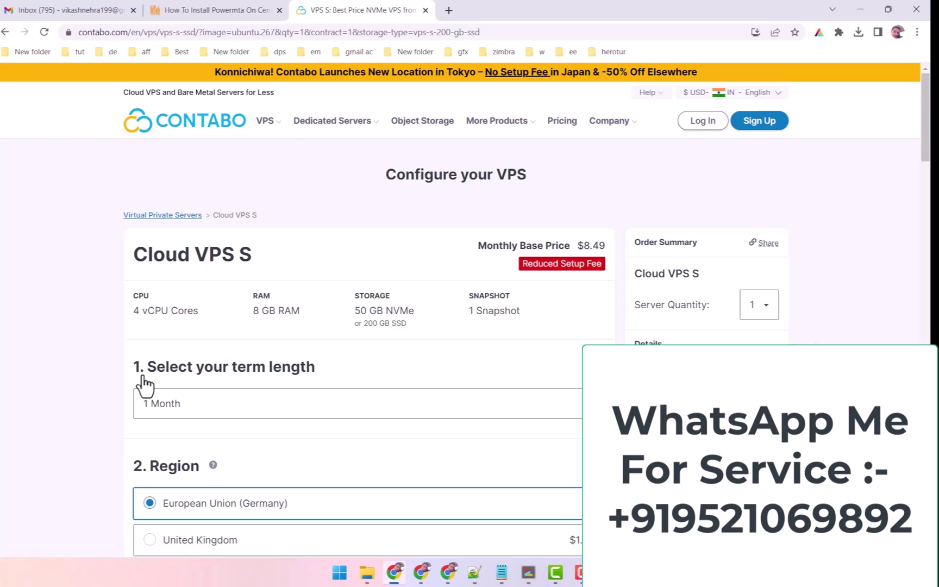
{"action": "scroll", "coordinate": [143, 380], "scroll_direction": "down", "scroll_amount": 1}
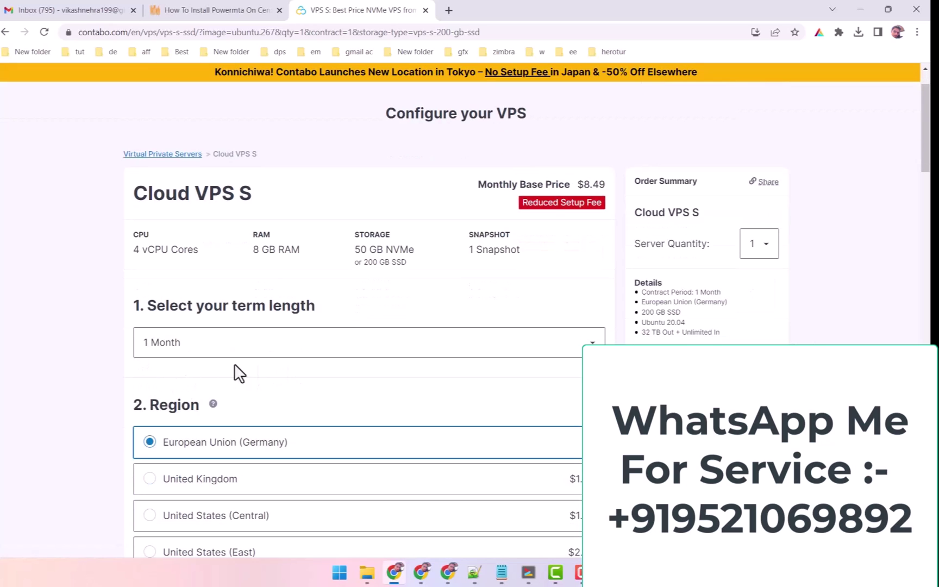
{"action": "scroll", "coordinate": [101, 363], "scroll_direction": "down", "scroll_amount": 1}
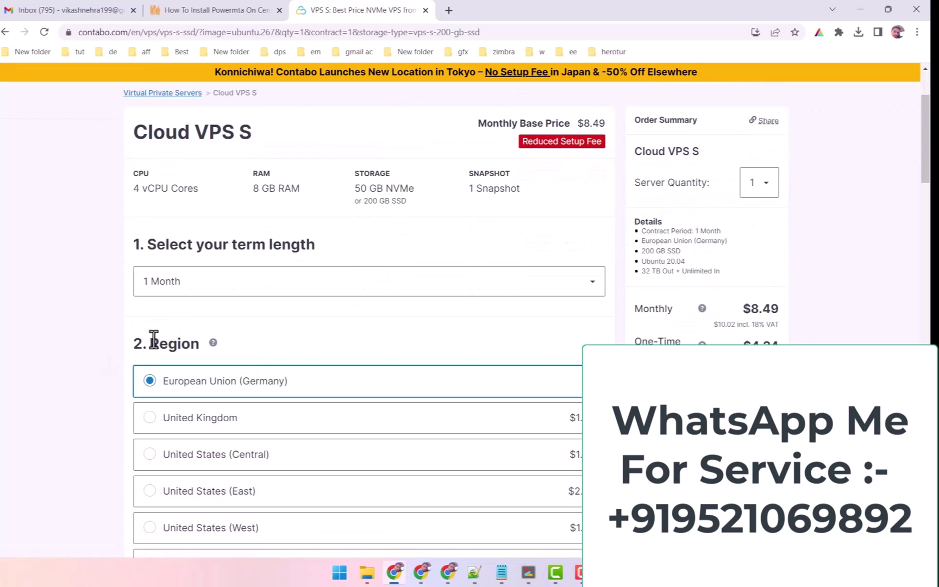
{"action": "left_click_drag", "start_coordinate": [154, 340], "coordinate": [186, 340]}
{"action": "left_click", "coordinate": [234, 329]}
{"action": "scroll", "coordinate": [275, 325], "scroll_direction": "down", "scroll_amount": 2}
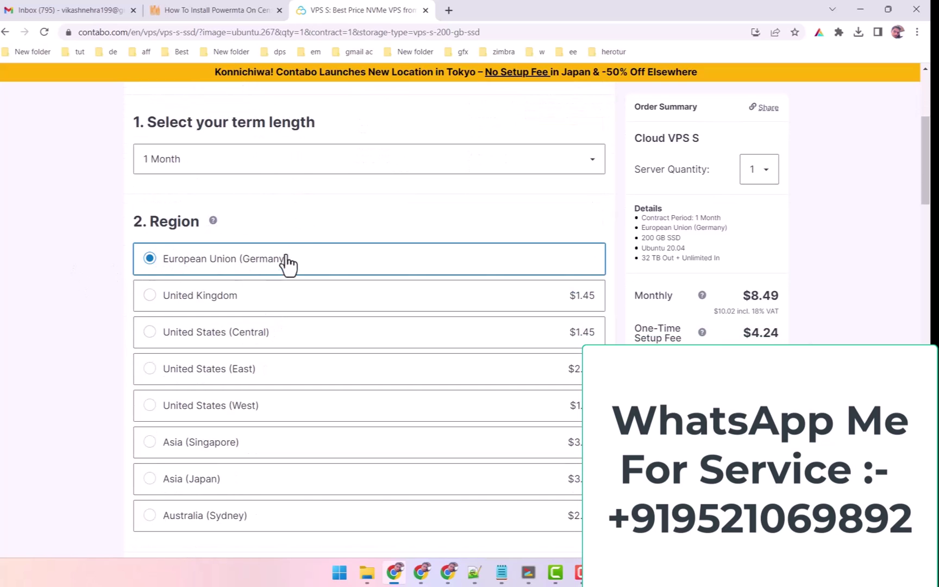
{"action": "scroll", "coordinate": [270, 347], "scroll_direction": "down", "scroll_amount": 3}
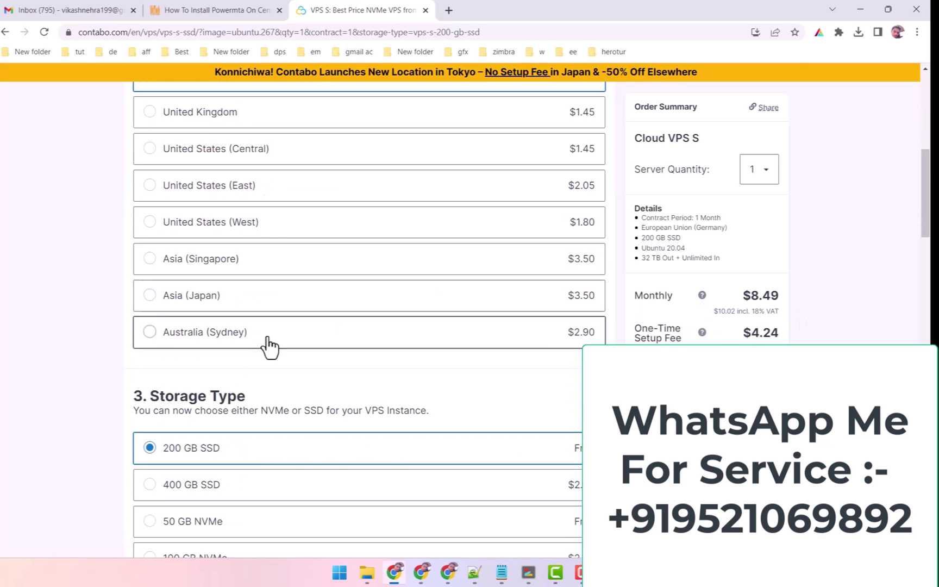
{"action": "scroll", "coordinate": [269, 275], "scroll_direction": "up", "scroll_amount": 2}
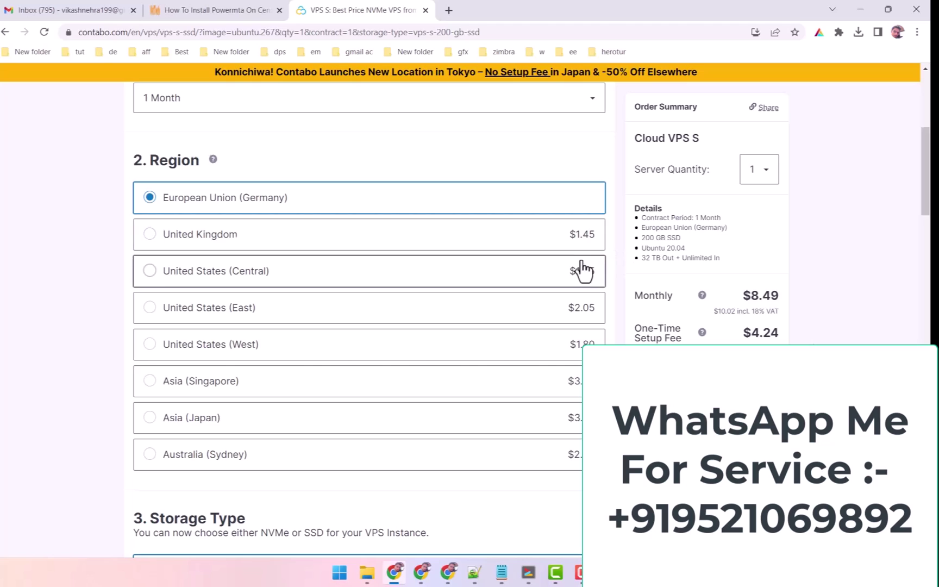
{"action": "scroll", "coordinate": [583, 268], "scroll_direction": "down", "scroll_amount": 3}
{"action": "scroll", "coordinate": [583, 269], "scroll_direction": "down", "scroll_amount": 1}
{"action": "scroll", "coordinate": [582, 269], "scroll_direction": "down", "scroll_amount": 1}
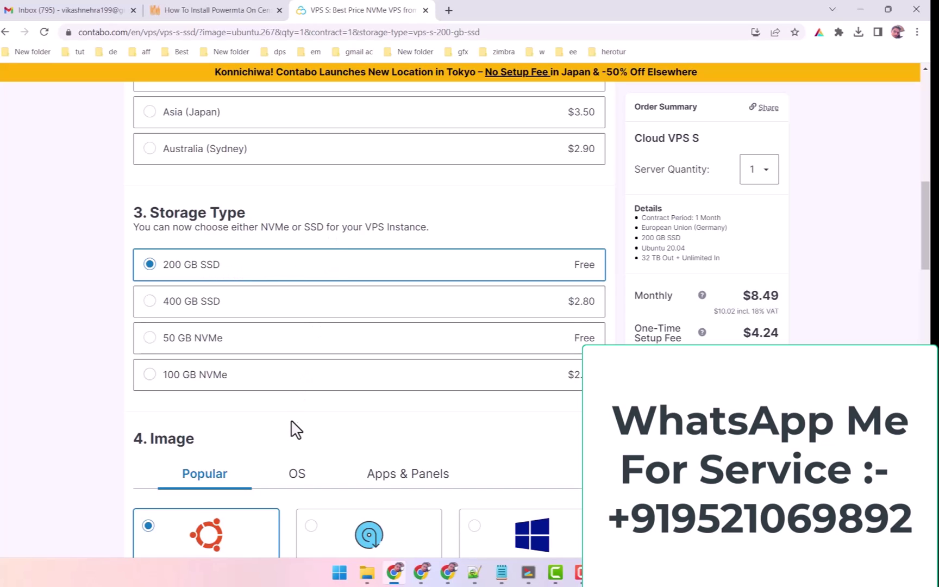
{"action": "scroll", "coordinate": [293, 429], "scroll_direction": "down", "scroll_amount": 2}
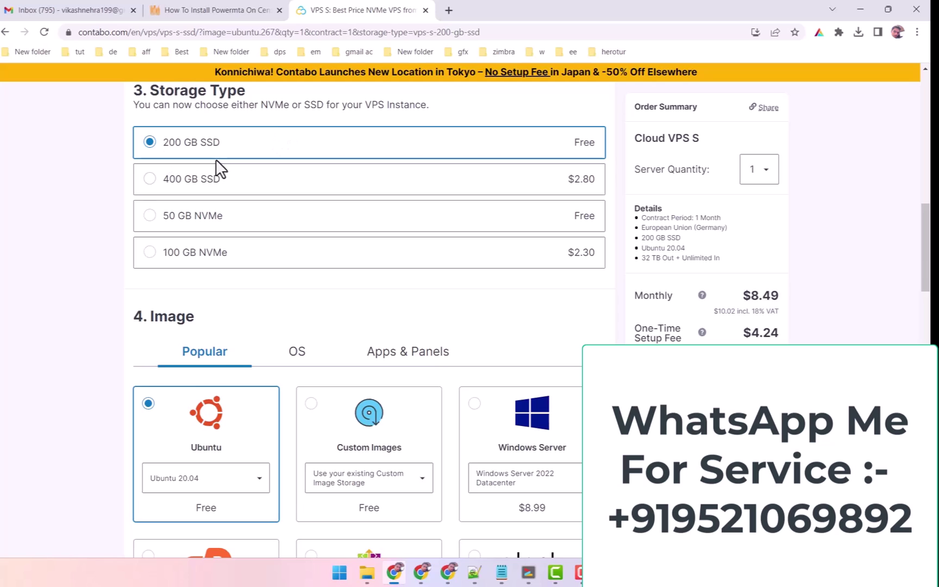
Step: Select the Cent OS & RHEL Variants image with version Cent OS 7
{"action": "scroll", "coordinate": [326, 348], "scroll_direction": "down", "scroll_amount": 2}
{"action": "scroll", "coordinate": [326, 349], "scroll_direction": "down", "scroll_amount": 1}
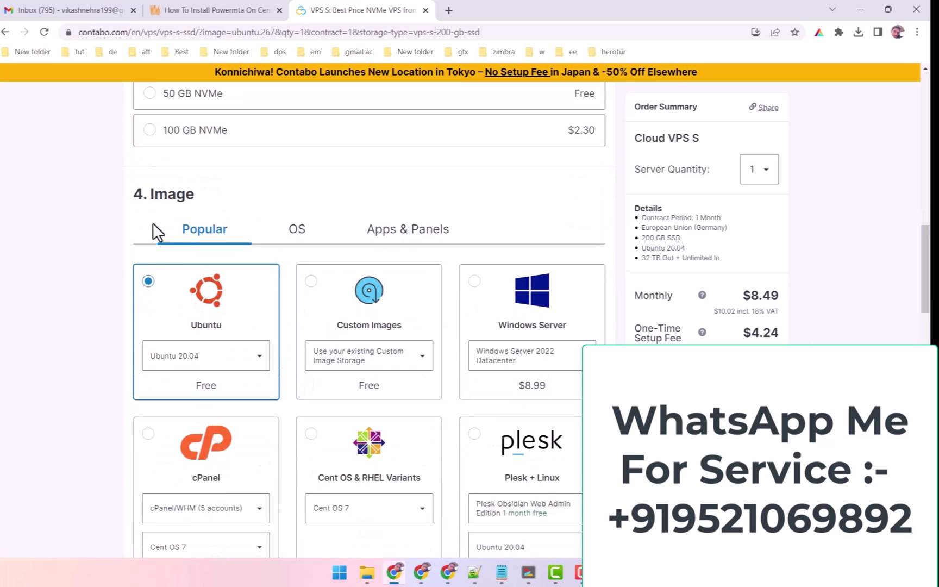
{"action": "scroll", "coordinate": [261, 242], "scroll_direction": "down", "scroll_amount": 2}
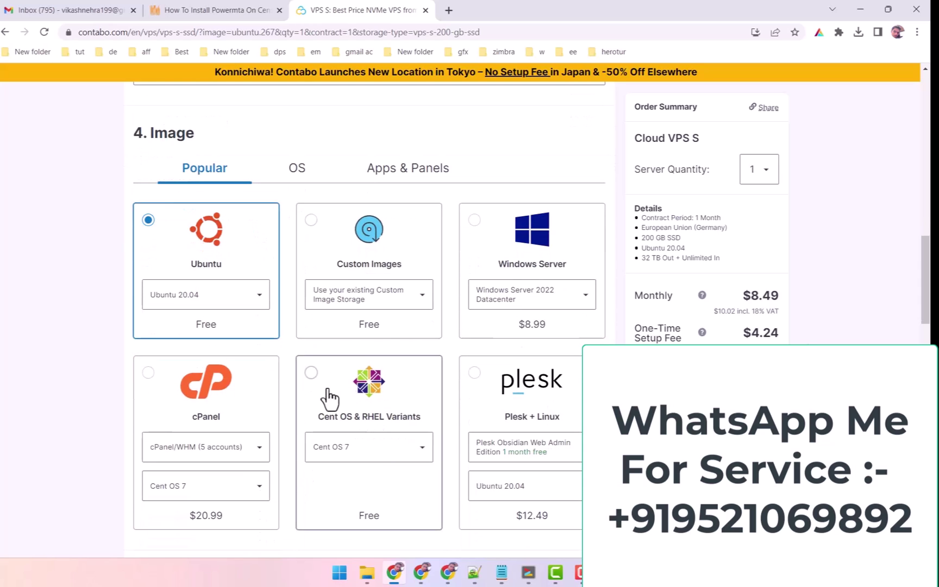
{"action": "left_click", "coordinate": [295, 189]}
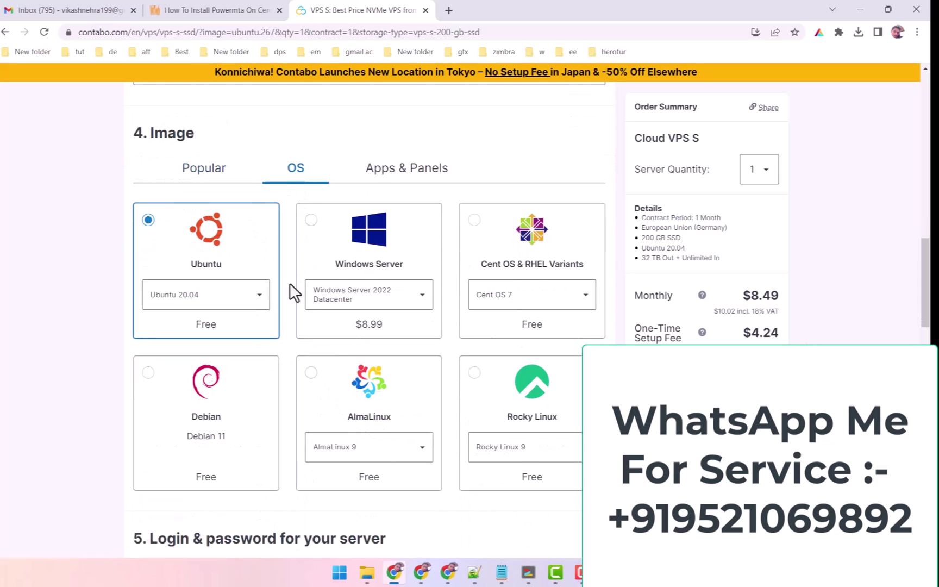
{"action": "left_click", "coordinate": [474, 220]}
{"action": "left_click", "coordinate": [503, 293]}
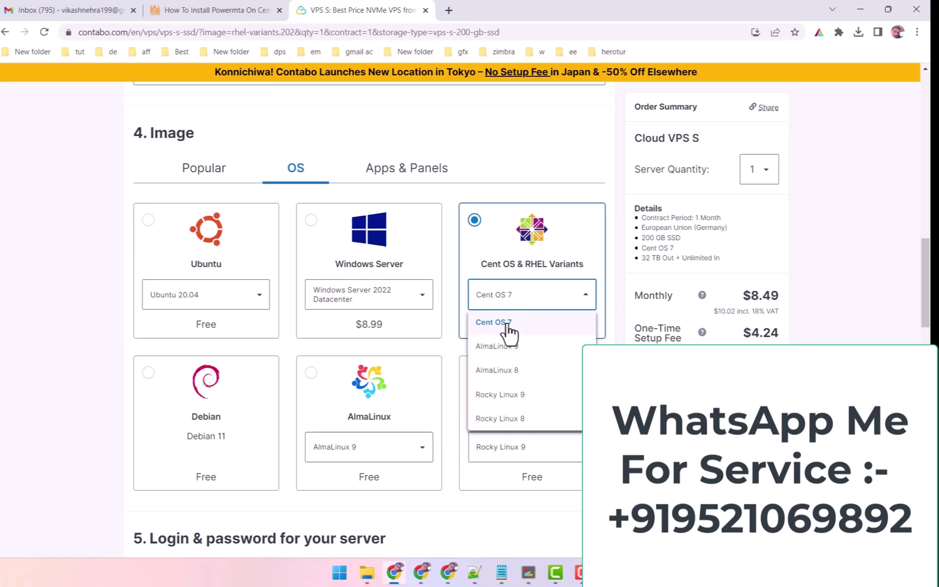
{"action": "left_click", "coordinate": [509, 325]}
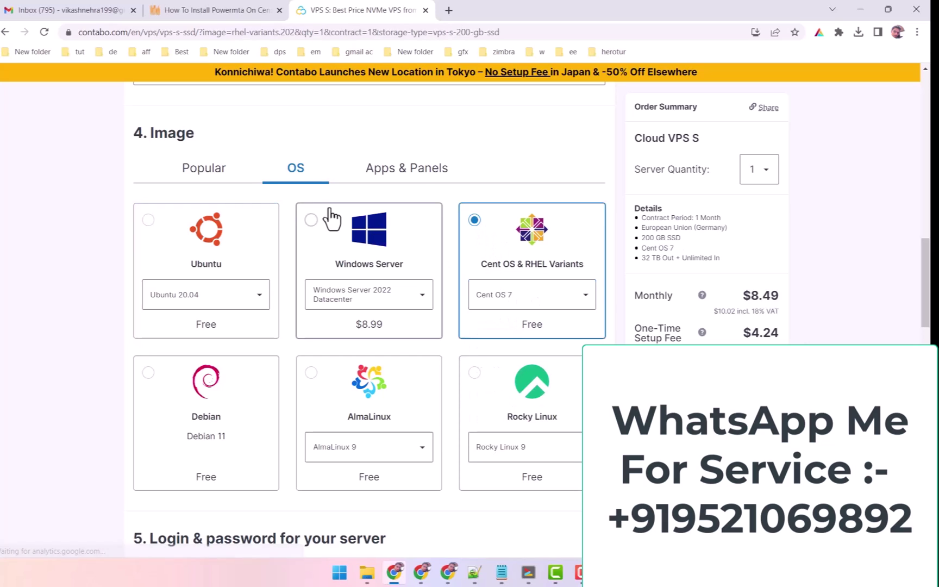
Step: Try the cPanel app image, then return to Cent OS & RHEL Variants with Cent OS 7
{"action": "left_click", "coordinate": [417, 185]}
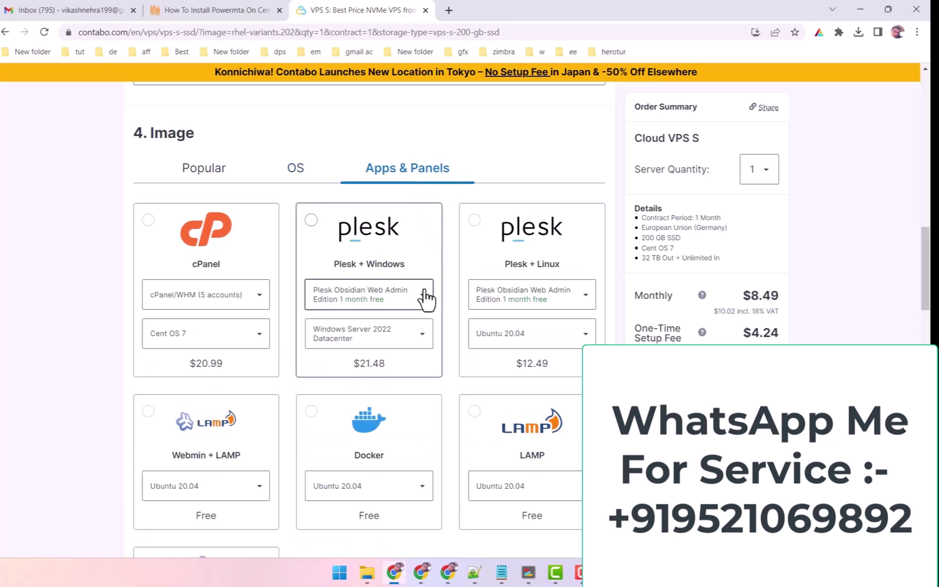
{"action": "scroll", "coordinate": [426, 302], "scroll_direction": "down", "scroll_amount": 3}
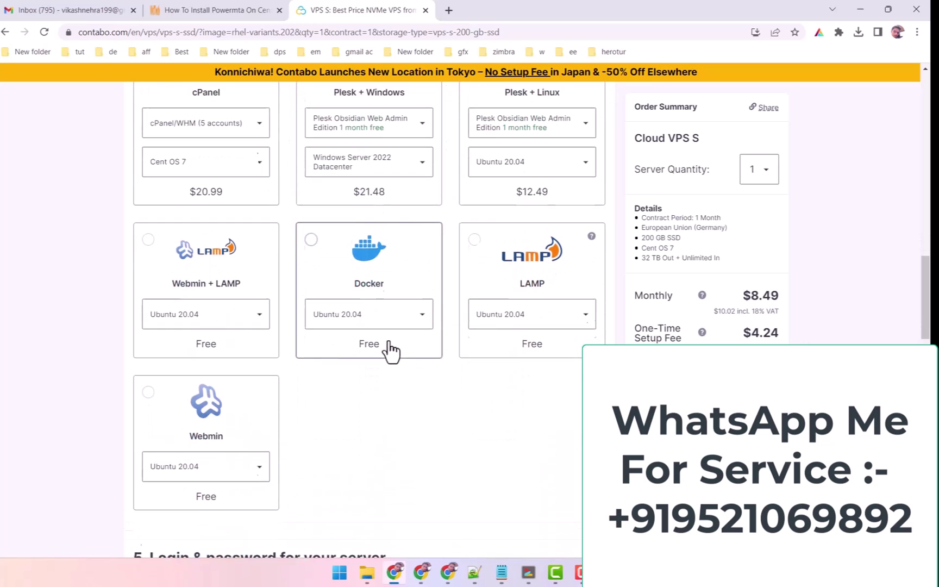
{"action": "scroll", "coordinate": [390, 351], "scroll_direction": "up", "scroll_amount": 3}
{"action": "left_click", "coordinate": [148, 220]}
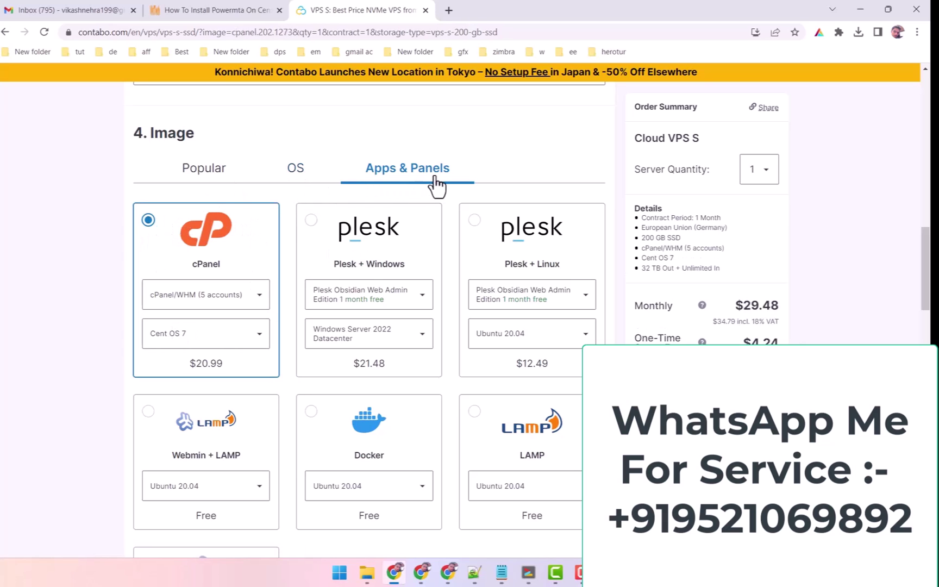
{"action": "left_click", "coordinate": [290, 179]}
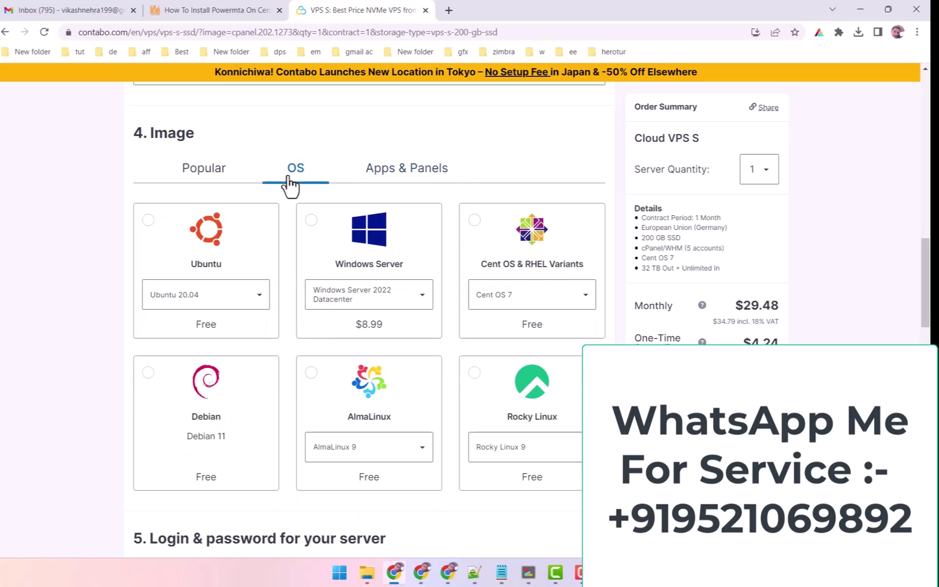
{"action": "left_click", "coordinate": [474, 220]}
{"action": "left_click", "coordinate": [525, 303]}
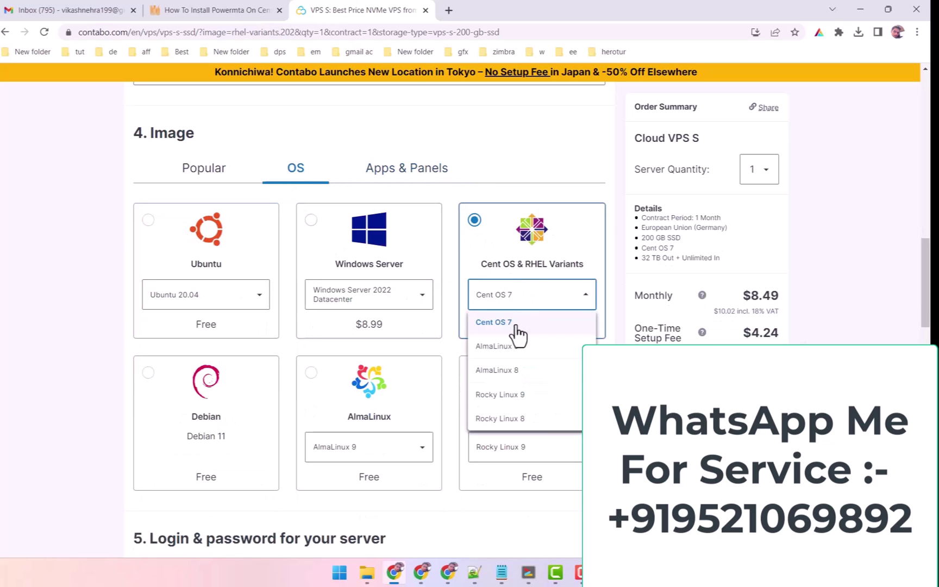
{"action": "left_click", "coordinate": [516, 327]}
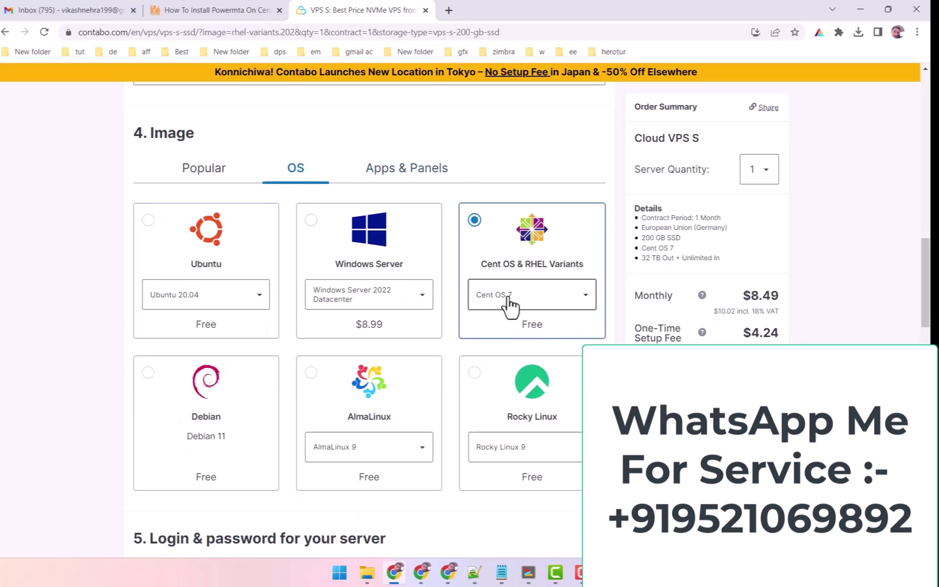
Step: Confirm Cent OS 7 in the popular images version dropdown
{"action": "left_click", "coordinate": [201, 169]}
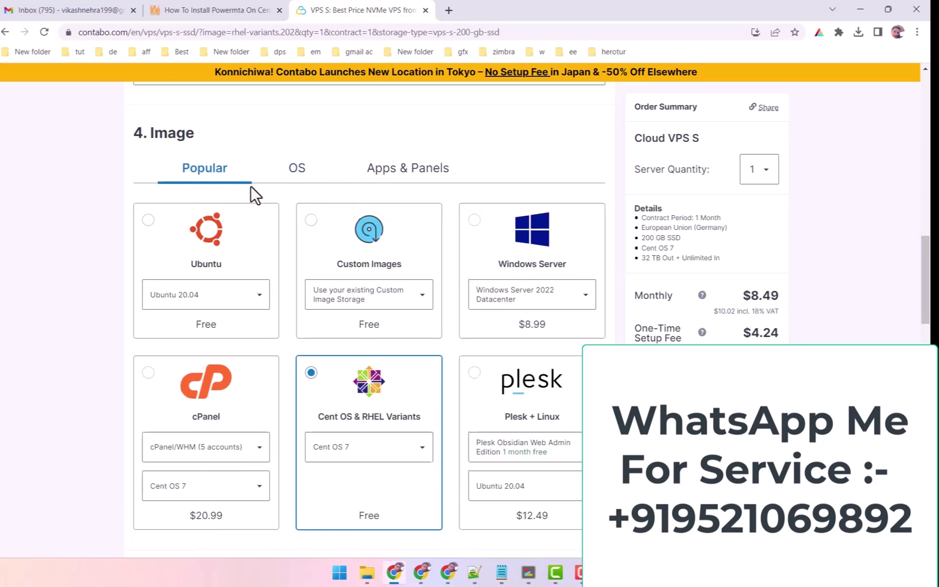
{"action": "scroll", "coordinate": [250, 196], "scroll_direction": "down", "scroll_amount": 1}
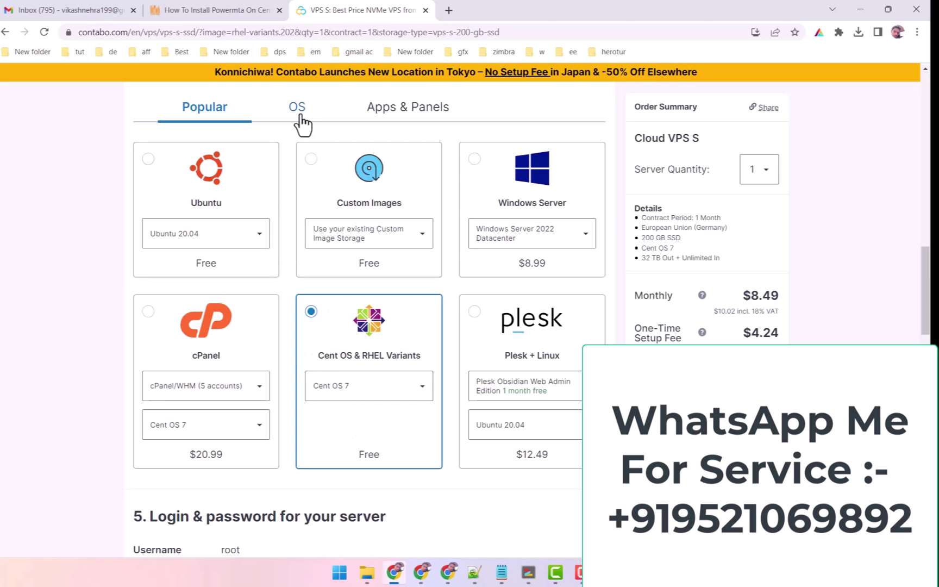
{"action": "left_click", "coordinate": [357, 390]}
{"action": "left_click", "coordinate": [357, 418]}
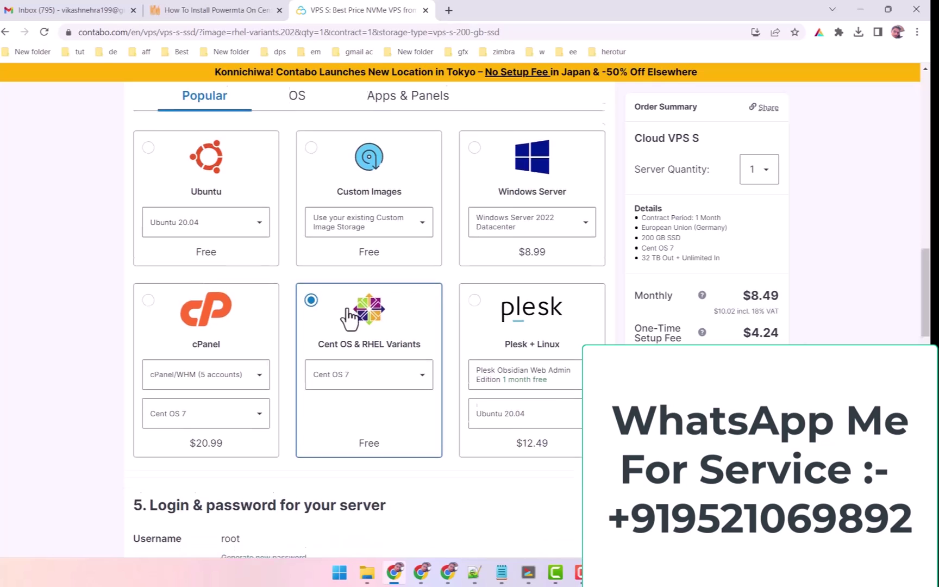
{"action": "scroll", "coordinate": [351, 318], "scroll_direction": "down", "scroll_amount": 5}
Step: Focus the root Password field and launch a blank Notepad from Start search 'n'
{"action": "left_click", "coordinate": [356, 339]}
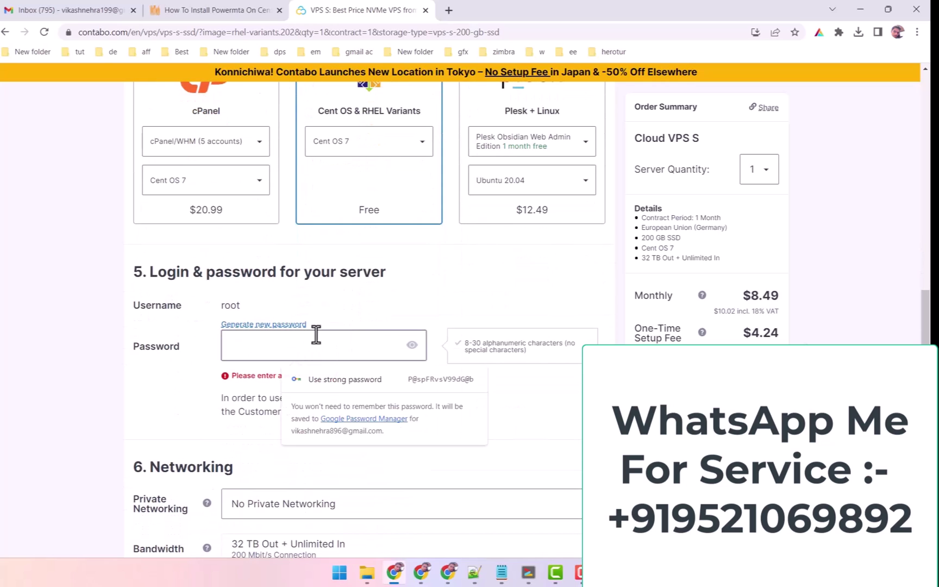
{"action": "mouse_move", "coordinate": [501, 572]}
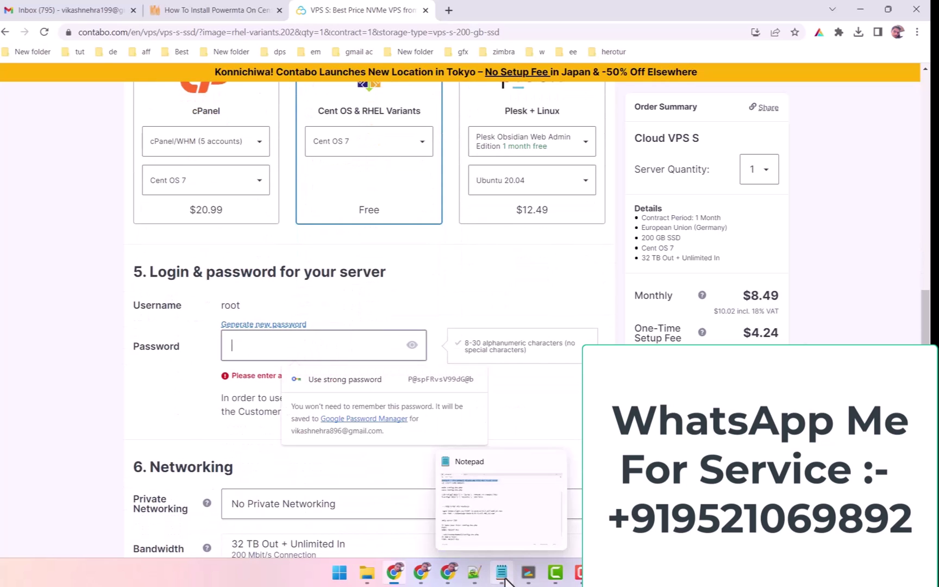
{"action": "left_click", "coordinate": [343, 576]}
{"action": "type", "text": "n"}
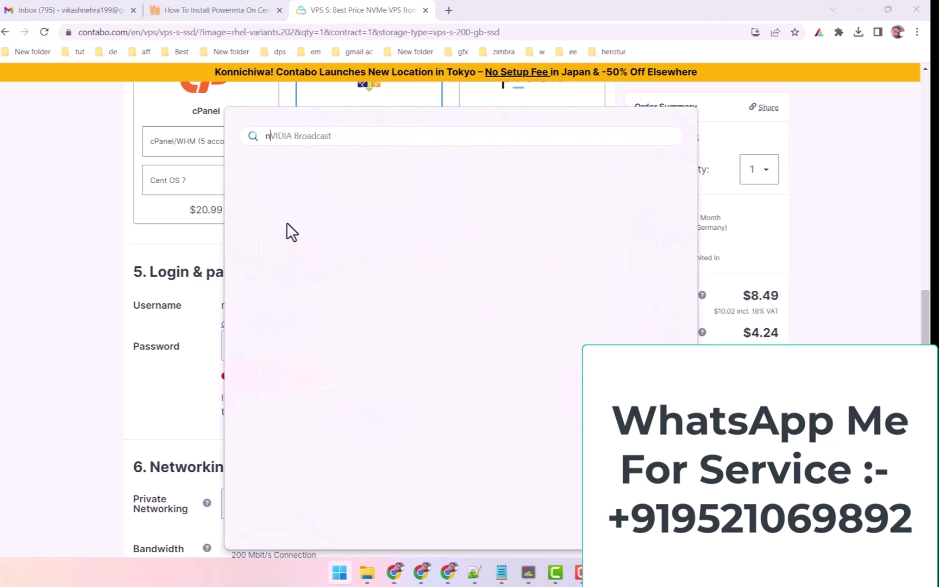
{"action": "left_click", "coordinate": [296, 290]}
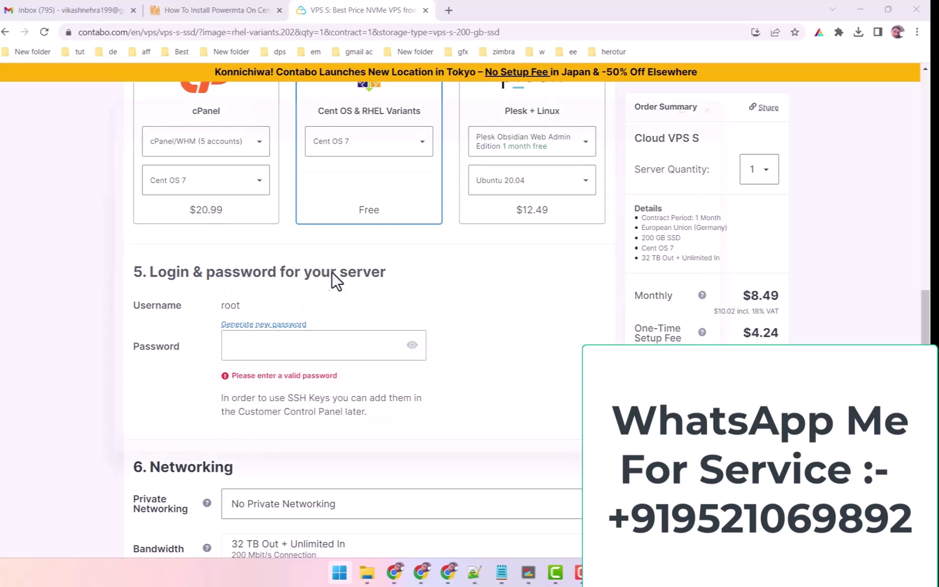
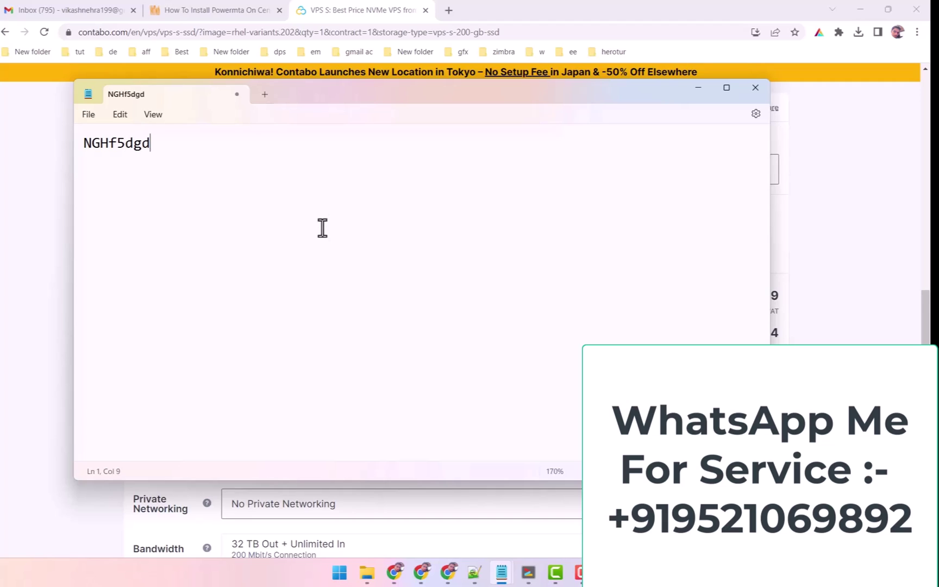
{"action": "left_click_drag", "start_coordinate": [210, 147], "coordinate": [1, 145]}
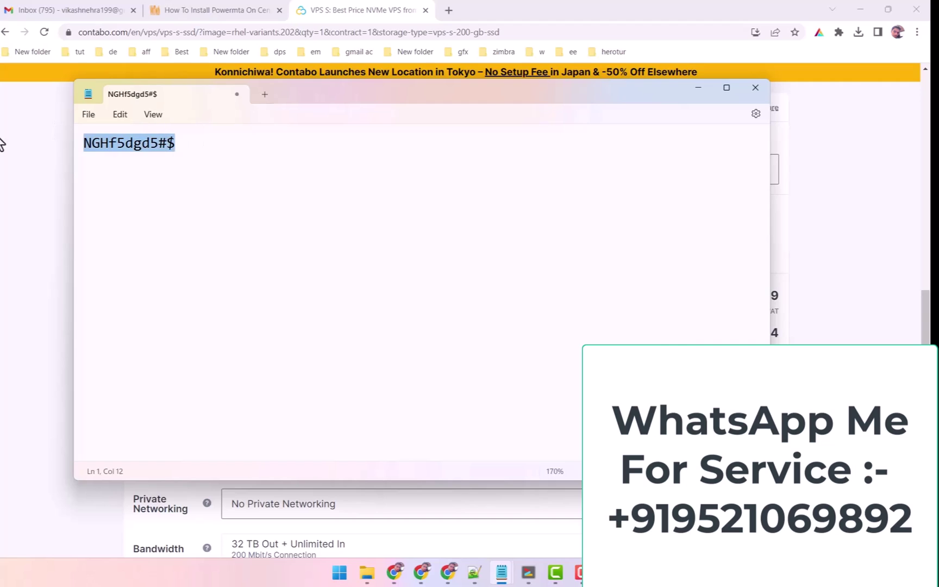
Step: Paste the drafted password into the root Password field, then generate a valid new one
{"action": "key", "text": "ctrl+c"}
{"action": "left_click", "coordinate": [11, 337]}
{"action": "left_click", "coordinate": [252, 346]}
{"action": "left_click", "coordinate": [244, 351]}
{"action": "key", "text": "ctrl+v"}
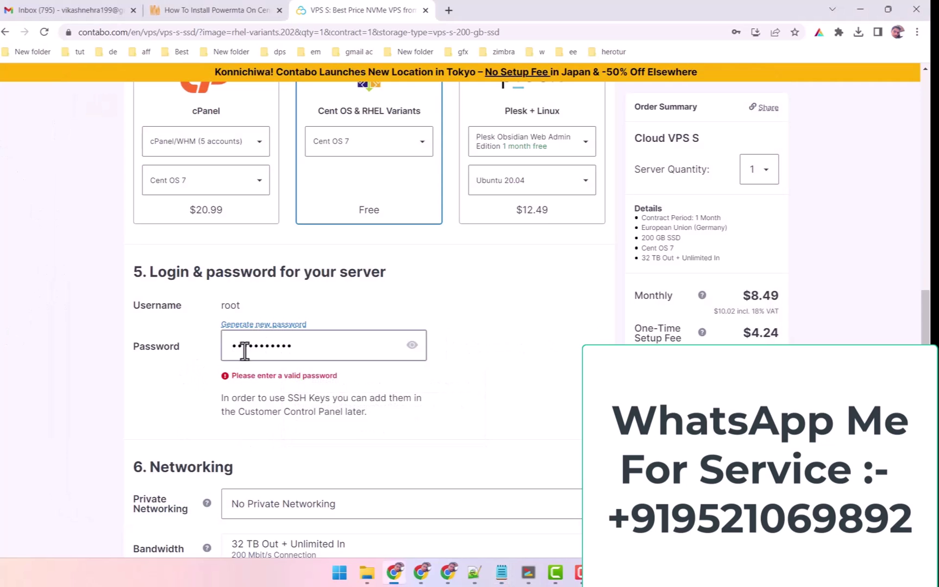
{"action": "left_click", "coordinate": [255, 325]}
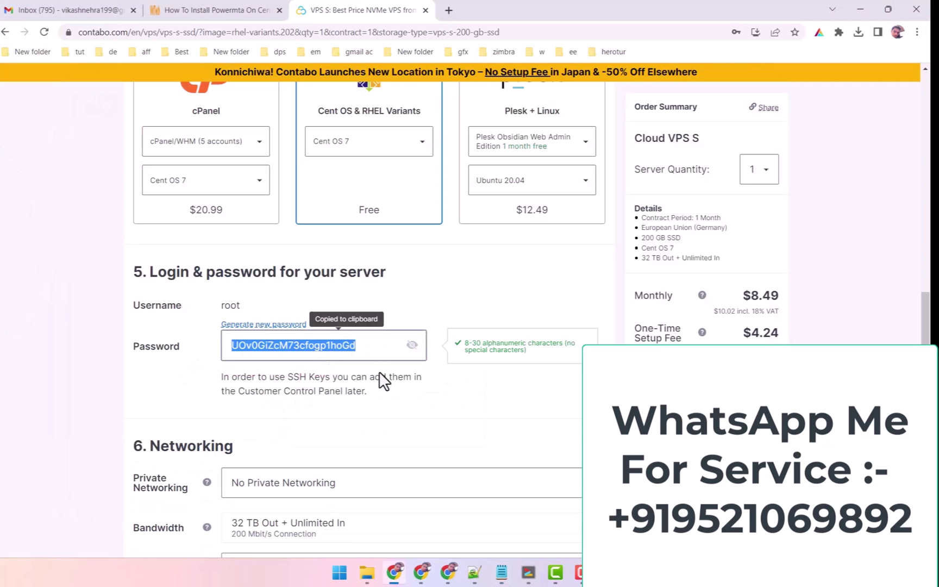
Step: Save the generated password in Notepad, minimize Notepad, and confirm the field
{"action": "left_click", "coordinate": [501, 571]}
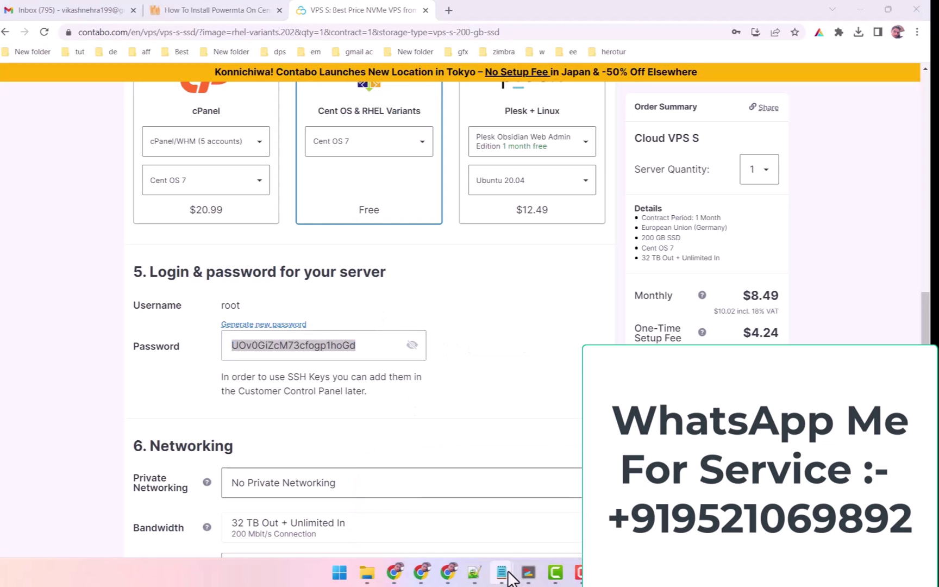
{"action": "mouse_move", "coordinate": [501, 572]}
{"action": "left_click", "coordinate": [538, 489]}
{"action": "key", "text": "ctrl+v"}
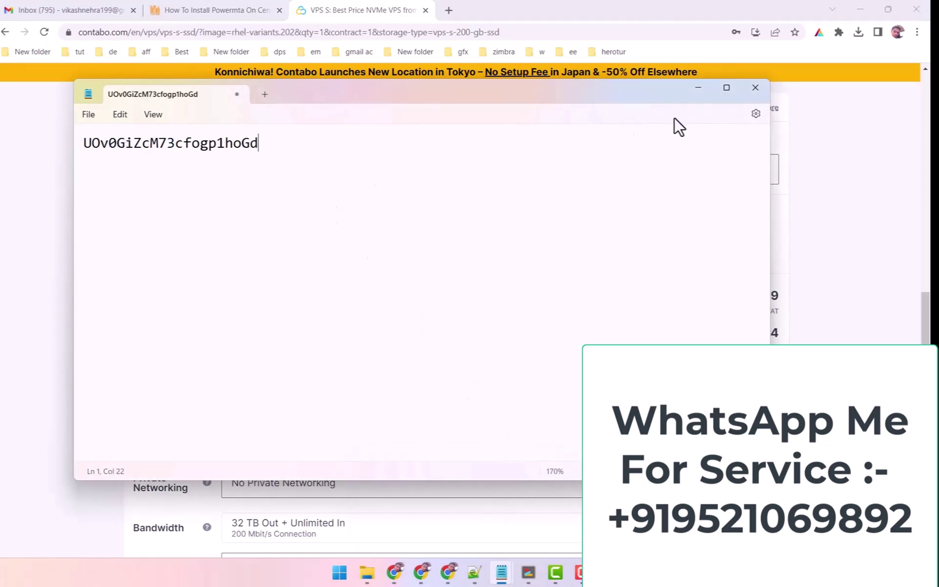
{"action": "left_click", "coordinate": [691, 87]}
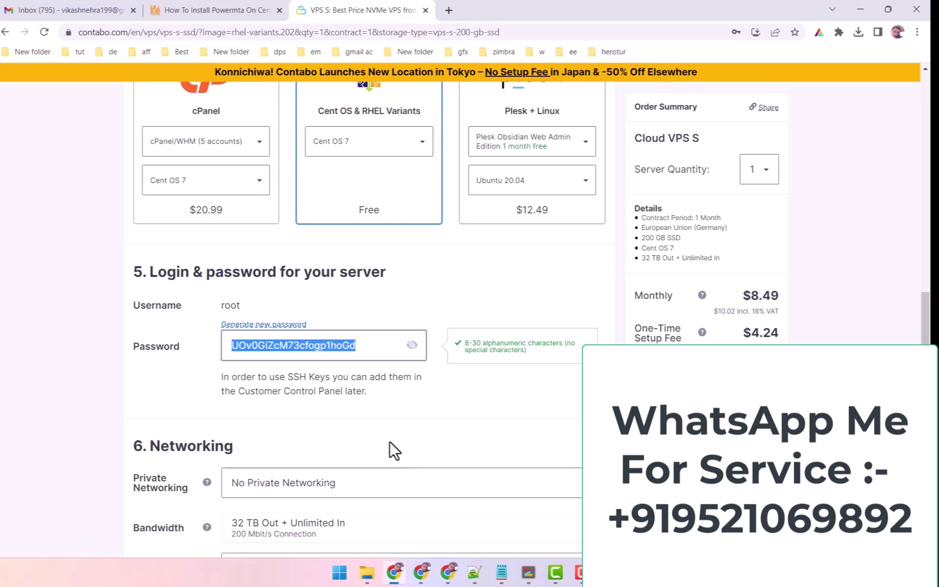
{"action": "left_click", "coordinate": [208, 370]}
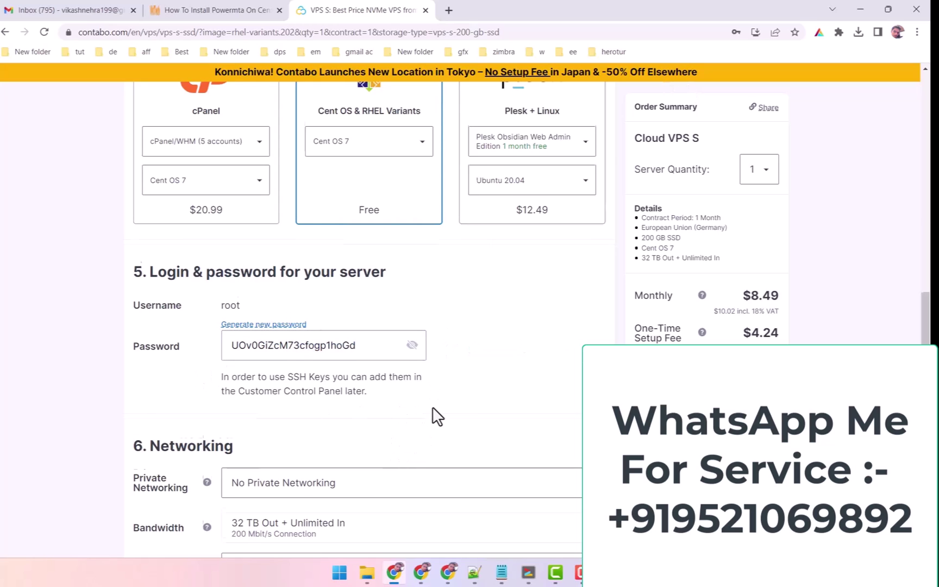
{"action": "scroll", "coordinate": [437, 416], "scroll_direction": "down", "scroll_amount": 2}
{"action": "scroll", "coordinate": [437, 416], "scroll_direction": "down", "scroll_amount": 2}
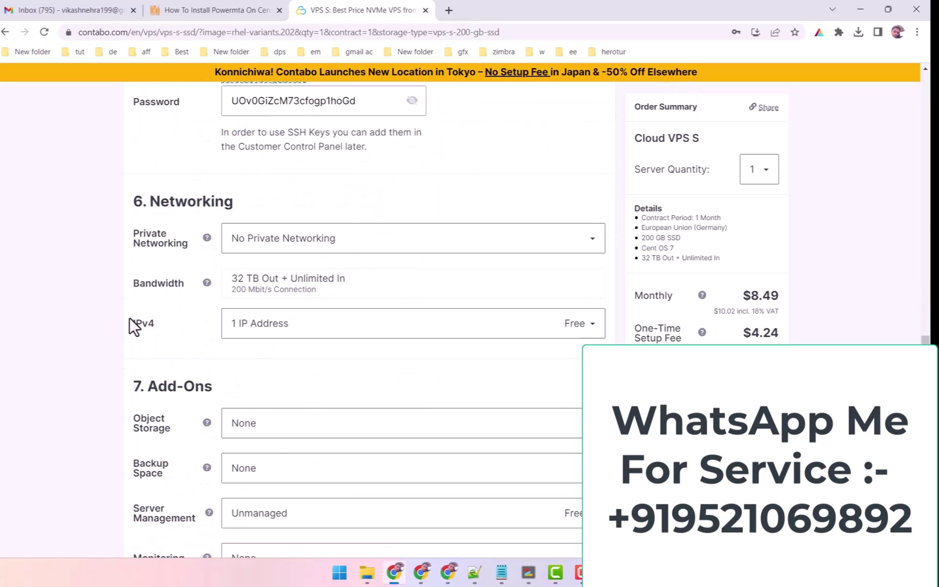
Step: Choose '1 IP Address + 1 Additional IP' for IPv4, raising the monthly total to $12.99
{"action": "left_click_drag", "start_coordinate": [130, 321], "coordinate": [174, 319]}
{"action": "left_click", "coordinate": [294, 329]}
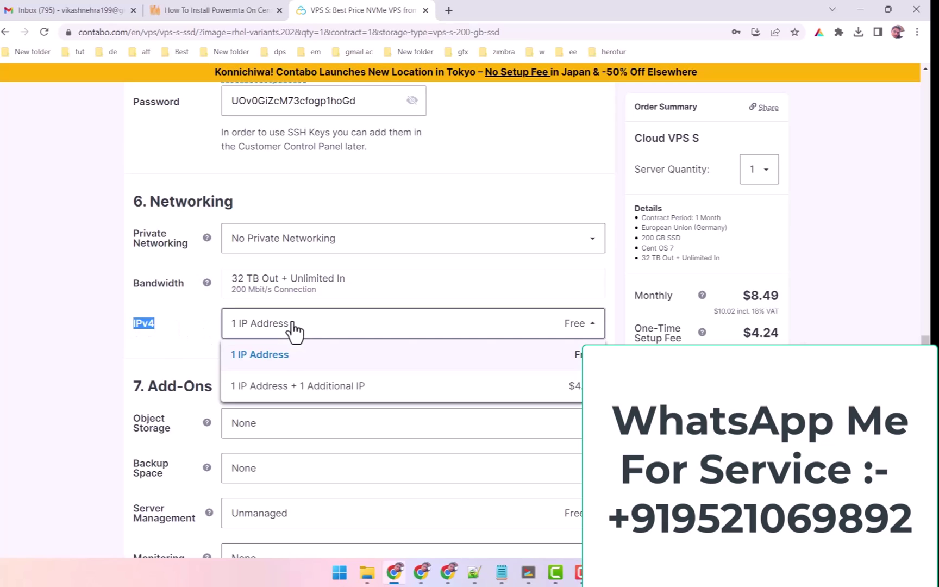
{"action": "left_click", "coordinate": [301, 400]}
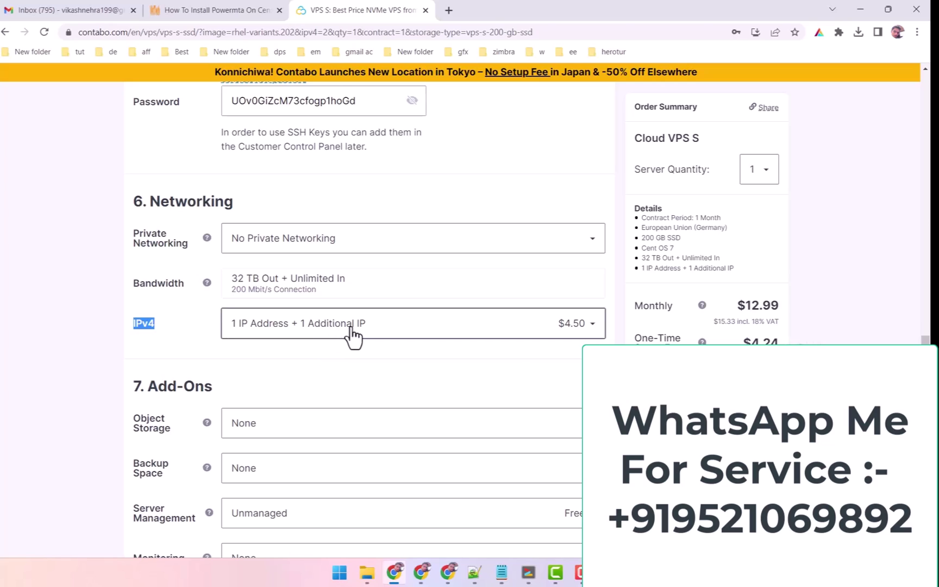
{"action": "left_click", "coordinate": [320, 331]}
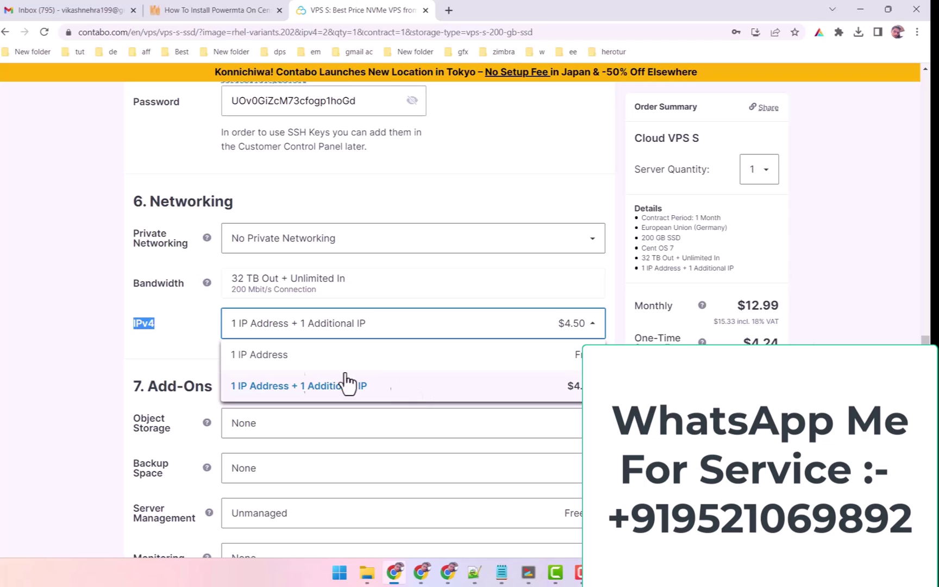
{"action": "left_click", "coordinate": [190, 340]}
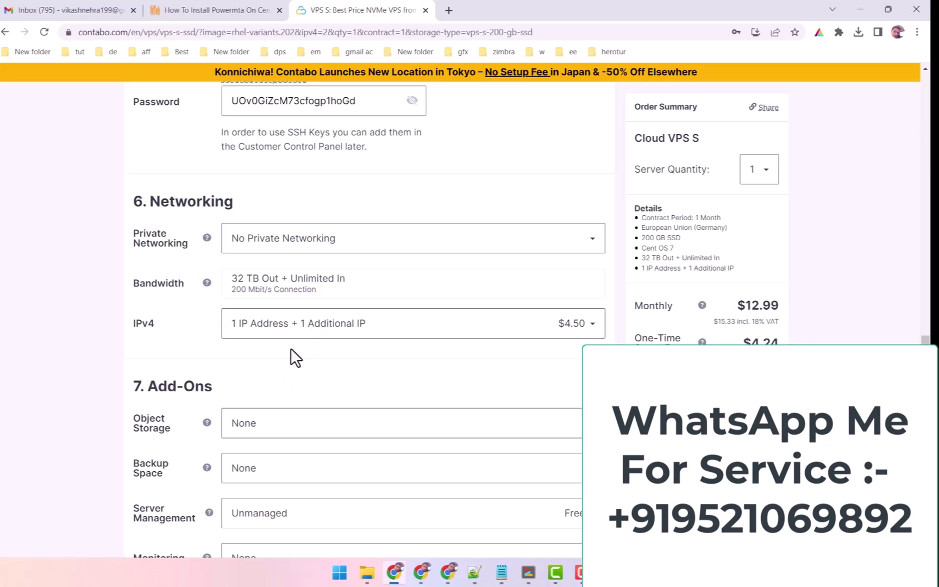
{"action": "left_click", "coordinate": [290, 338]}
{"action": "left_click", "coordinate": [290, 388]}
{"action": "scroll", "coordinate": [399, 363], "scroll_direction": "down", "scroll_amount": 5}
{"action": "scroll", "coordinate": [403, 372], "scroll_direction": "up", "scroll_amount": 4}
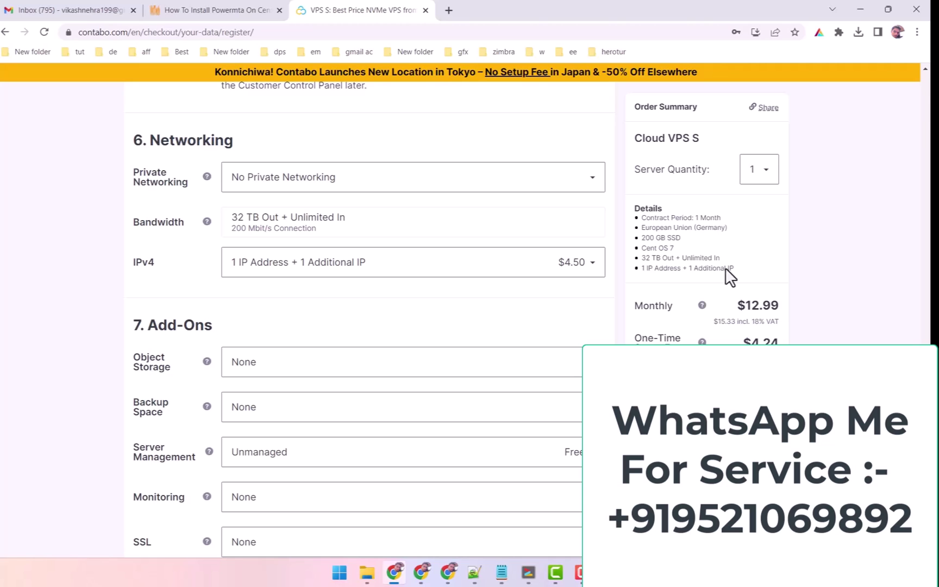
Step: Dismiss Chrome's save-password prompt and autofill the private customer details
{"action": "scroll", "coordinate": [399, 320], "scroll_direction": "up", "scroll_amount": 1}
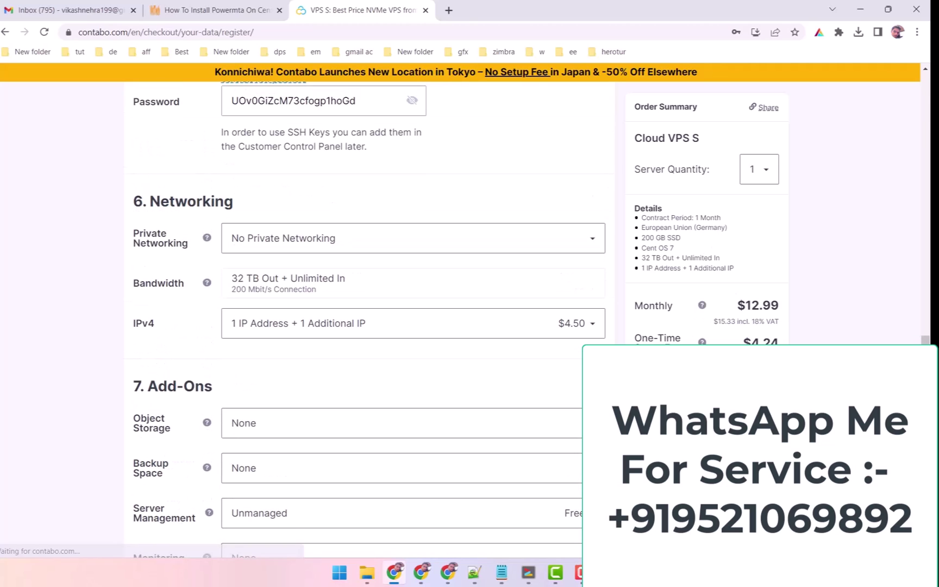
{"action": "scroll", "coordinate": [379, 353], "scroll_direction": "down", "scroll_amount": 2}
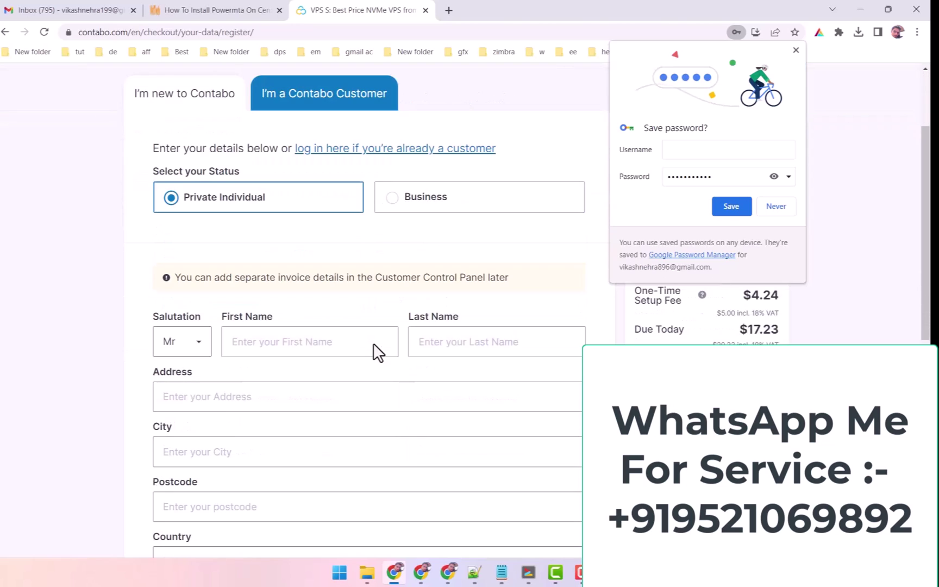
{"action": "left_click", "coordinate": [795, 51]}
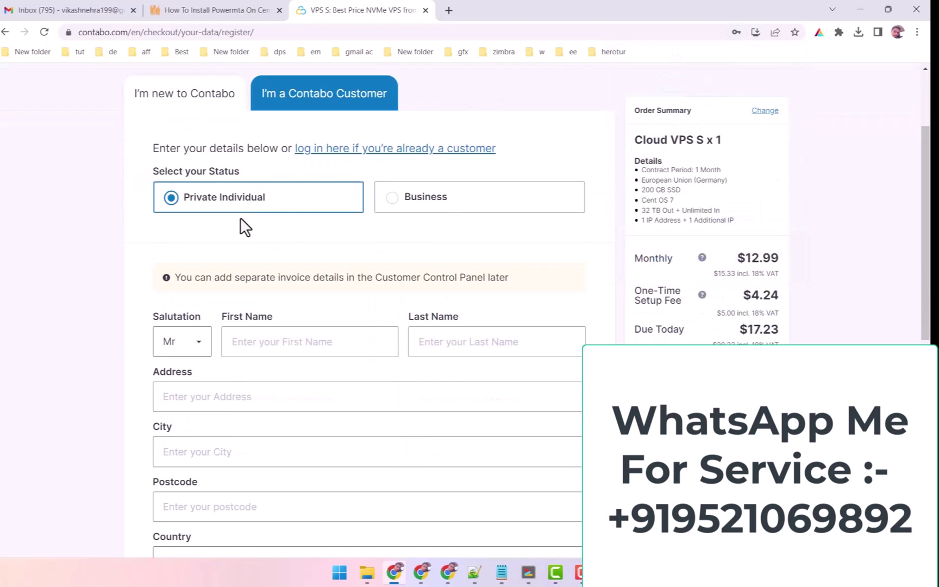
{"action": "scroll", "coordinate": [234, 337], "scroll_direction": "down", "scroll_amount": 1}
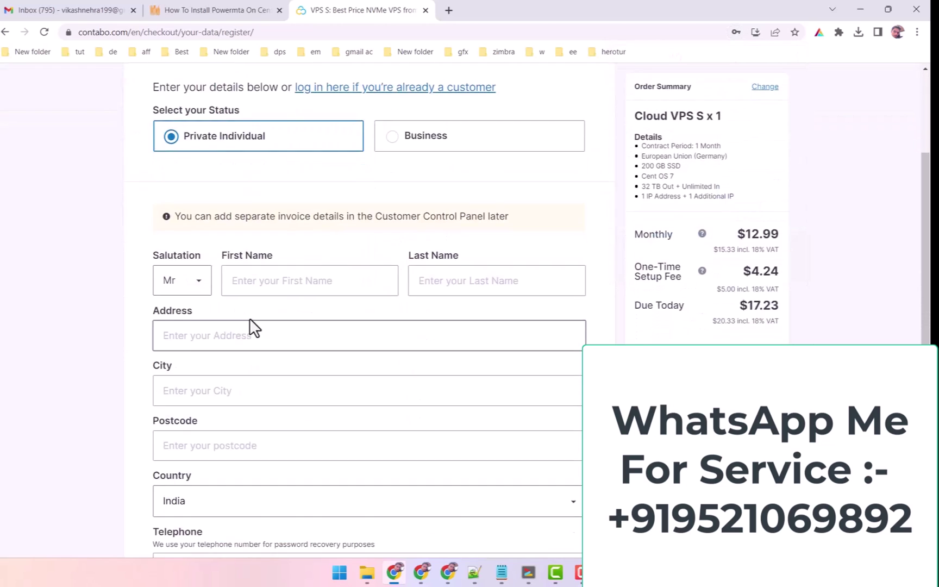
{"action": "left_click", "coordinate": [281, 280]}
{"action": "left_click", "coordinate": [345, 318]}
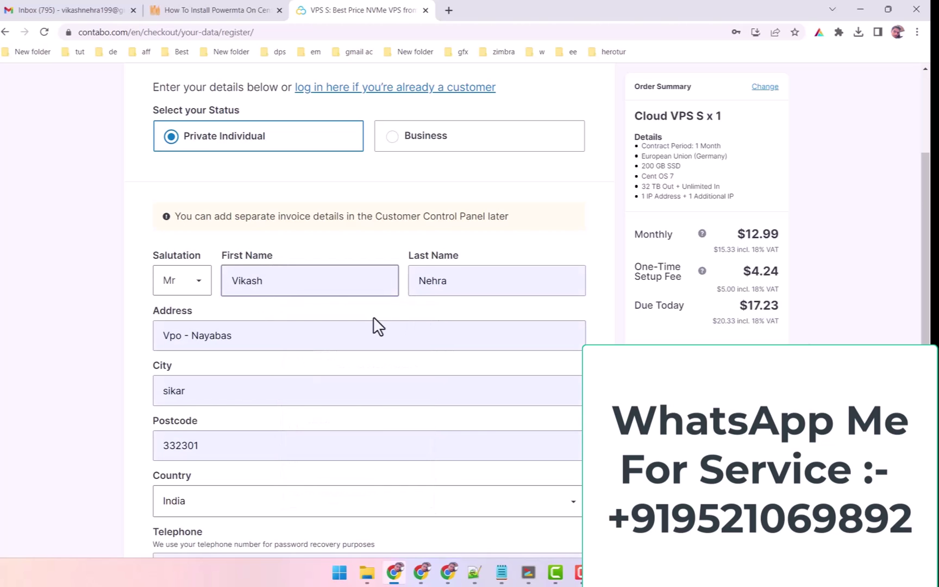
Step: Opt in to the Contabo Newsletter and submit the customer details
{"action": "scroll", "coordinate": [377, 325], "scroll_direction": "down", "scroll_amount": 2}
{"action": "scroll", "coordinate": [232, 394], "scroll_direction": "down", "scroll_amount": 3}
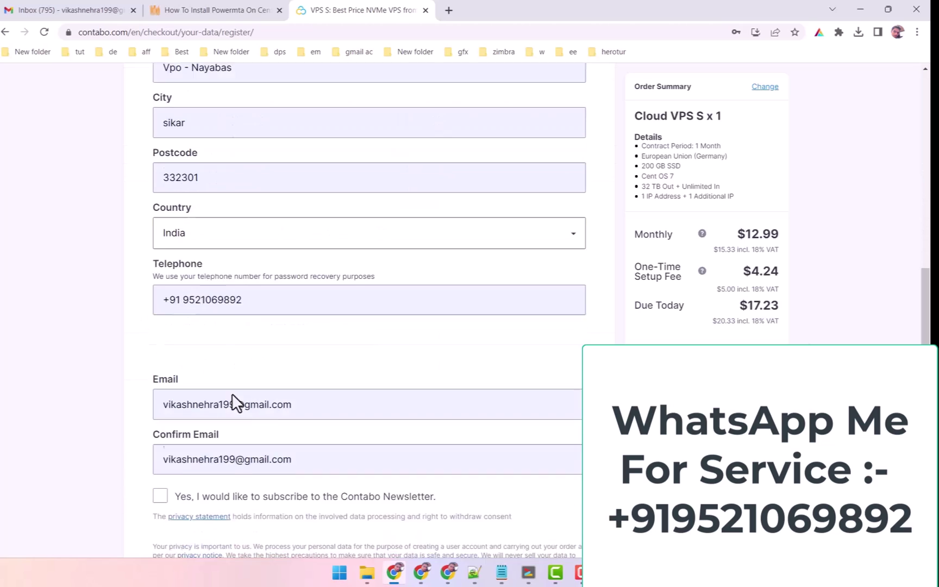
{"action": "scroll", "coordinate": [264, 315], "scroll_direction": "down", "scroll_amount": 2}
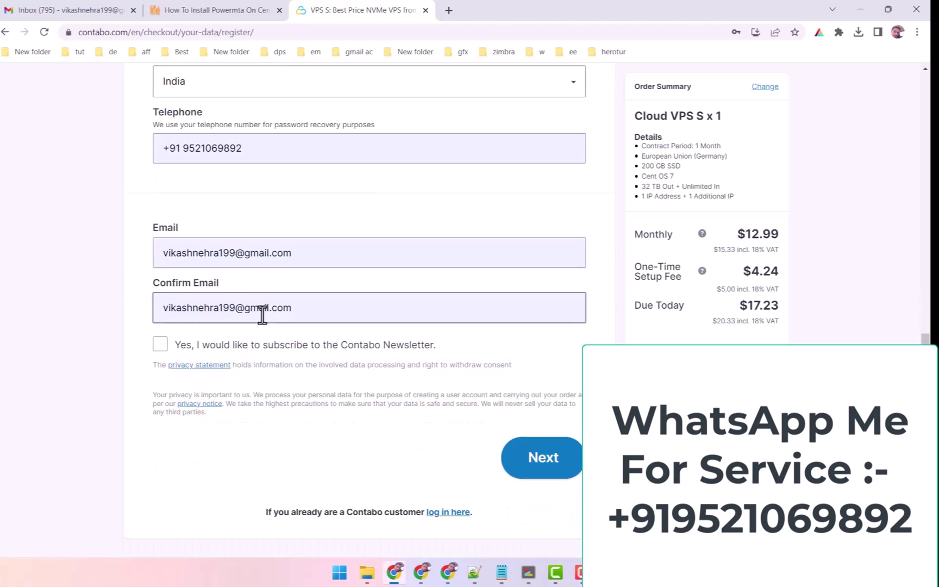
{"action": "left_click", "coordinate": [163, 347]}
{"action": "left_click", "coordinate": [562, 463]}
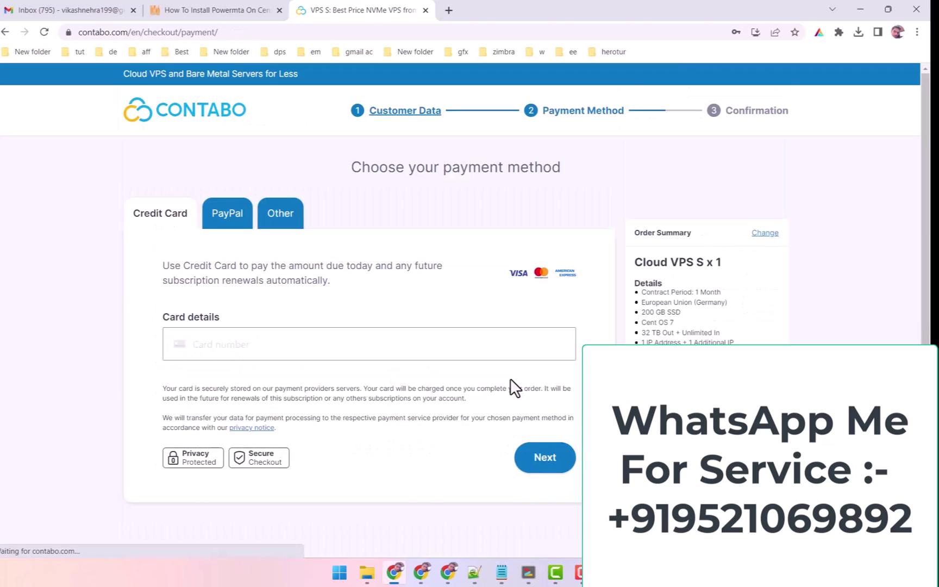
Step: Pay with PayPal instead of credit card and proceed to the $20.33 order review
{"action": "left_click", "coordinate": [302, 341]}
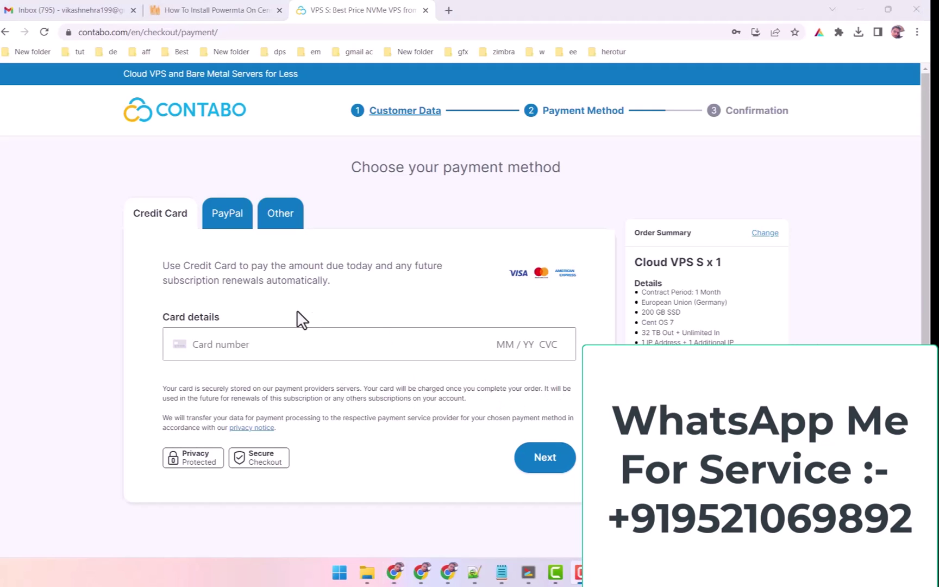
{"action": "left_click", "coordinate": [225, 217]}
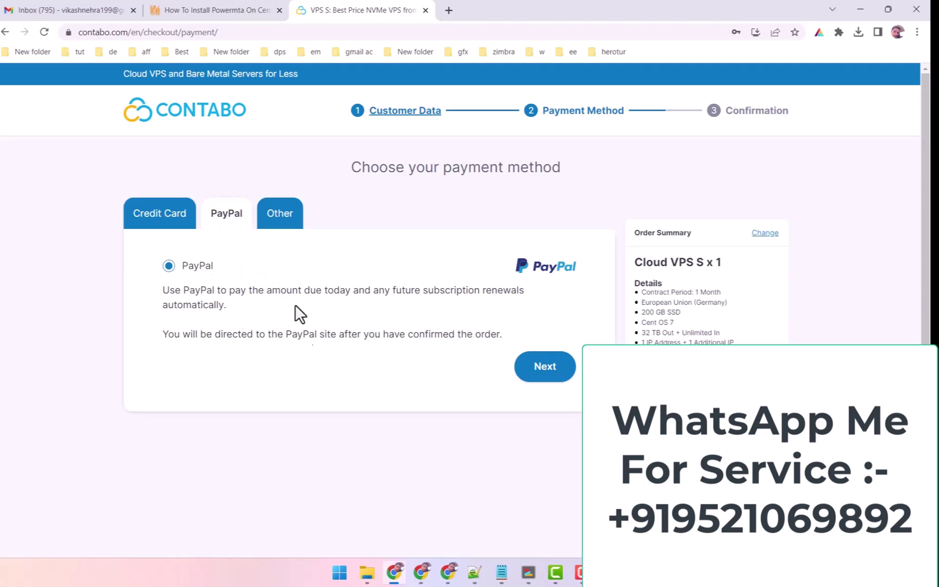
{"action": "left_click", "coordinate": [545, 369]}
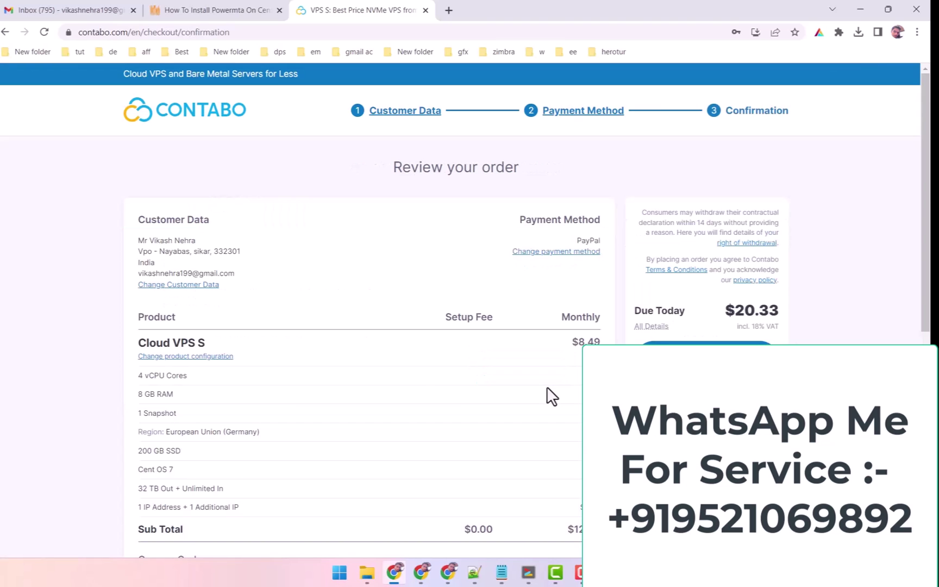
Step: Review the Cloud VPS S order and place it with Order & Pay for $20.33
{"action": "scroll", "coordinate": [429, 377], "scroll_direction": "down", "scroll_amount": 4}
{"action": "scroll", "coordinate": [479, 391], "scroll_direction": "down", "scroll_amount": 3}
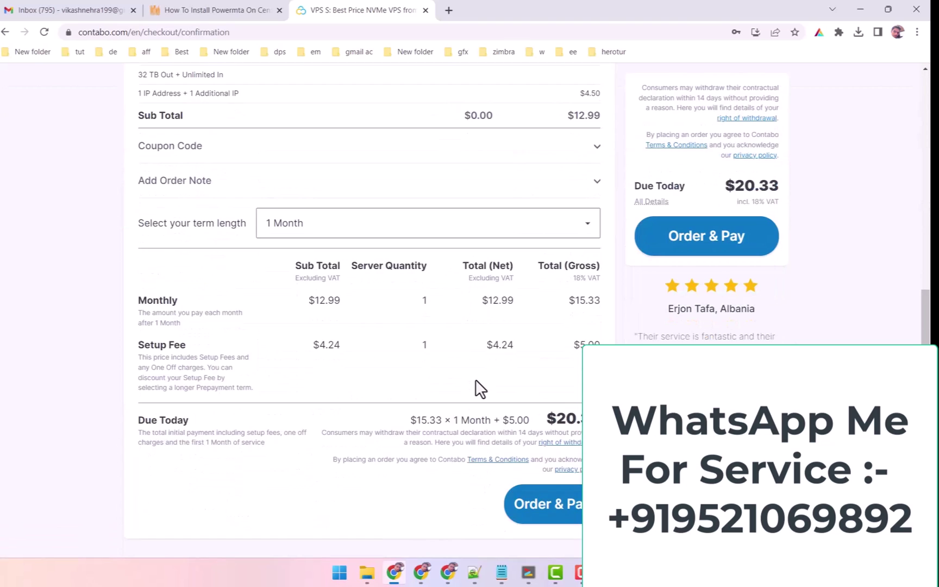
{"action": "scroll", "coordinate": [722, 313], "scroll_direction": "up", "scroll_amount": 3}
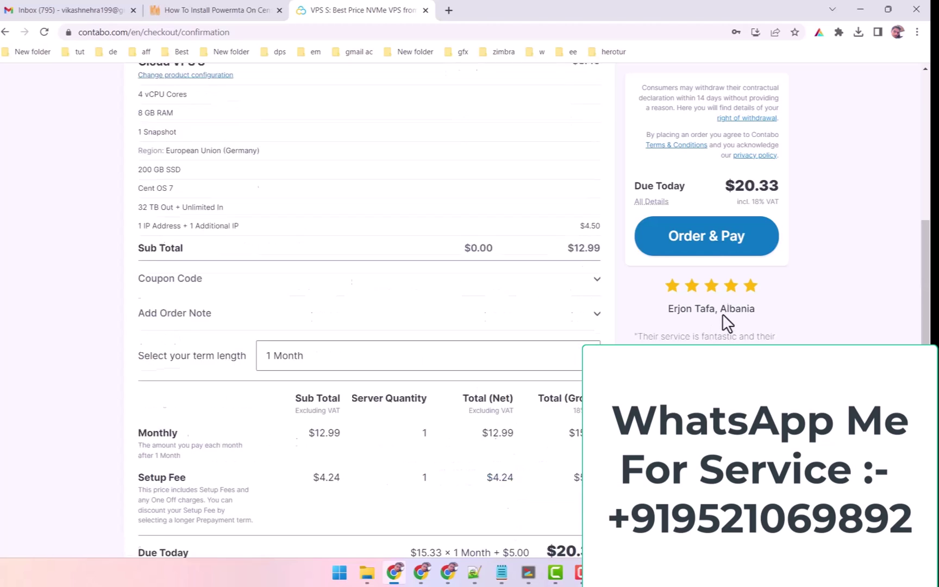
{"action": "left_click", "coordinate": [702, 251]}
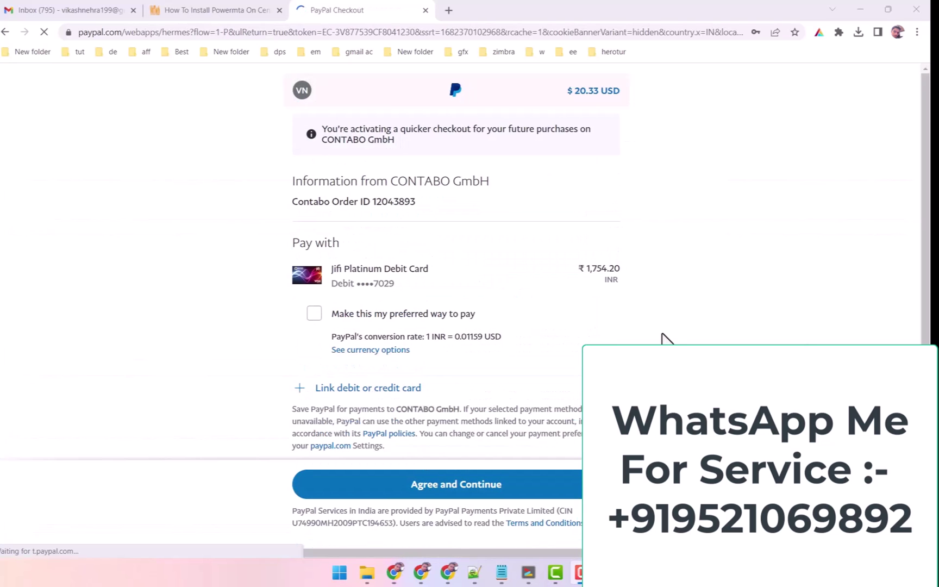
Step: Approve the $20.33 PayPal debit-card payment to CONTABO GmbH and confirm Contabo's thank-you page
{"action": "left_click_drag", "start_coordinate": [607, 269], "coordinate": [637, 270]}
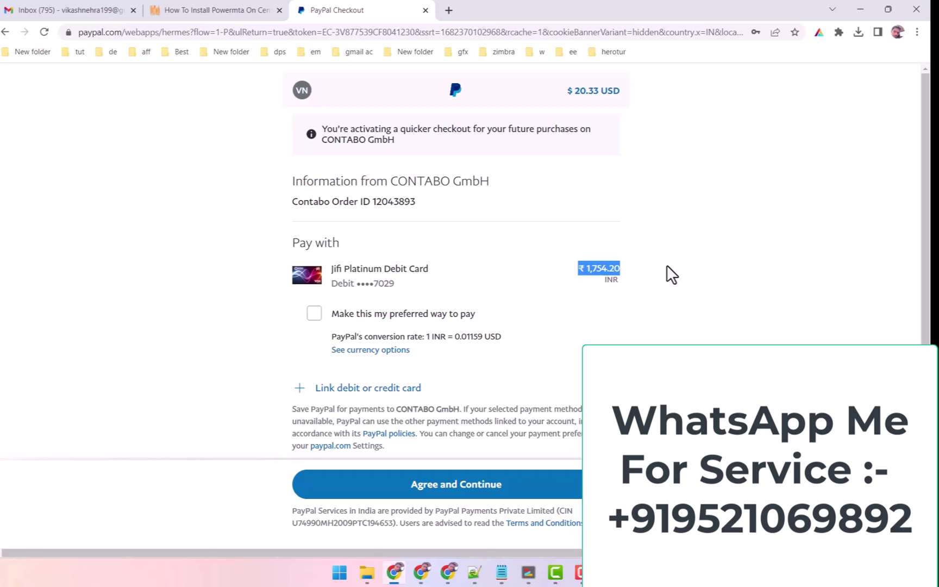
{"action": "scroll", "coordinate": [231, 354], "scroll_direction": "down", "scroll_amount": 1}
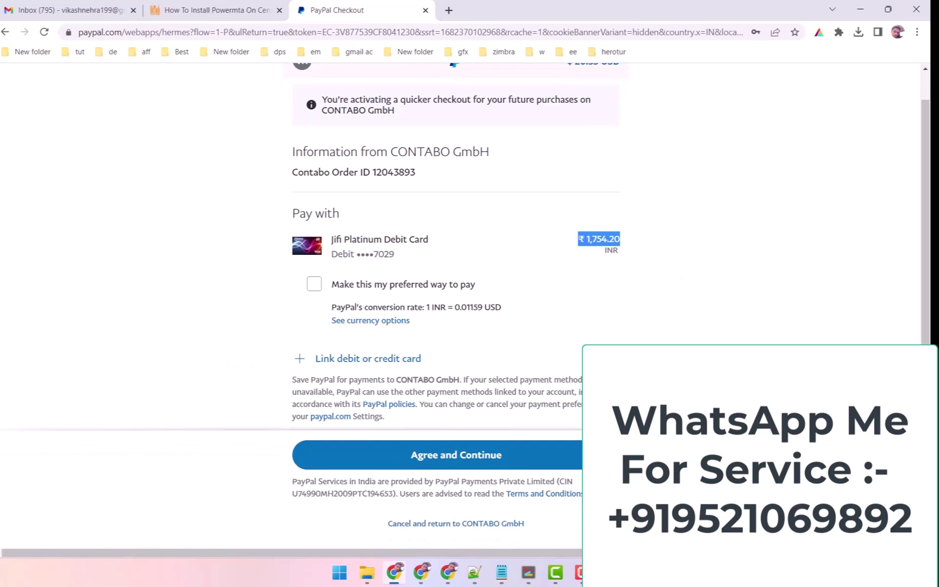
{"action": "left_click", "coordinate": [439, 463]}
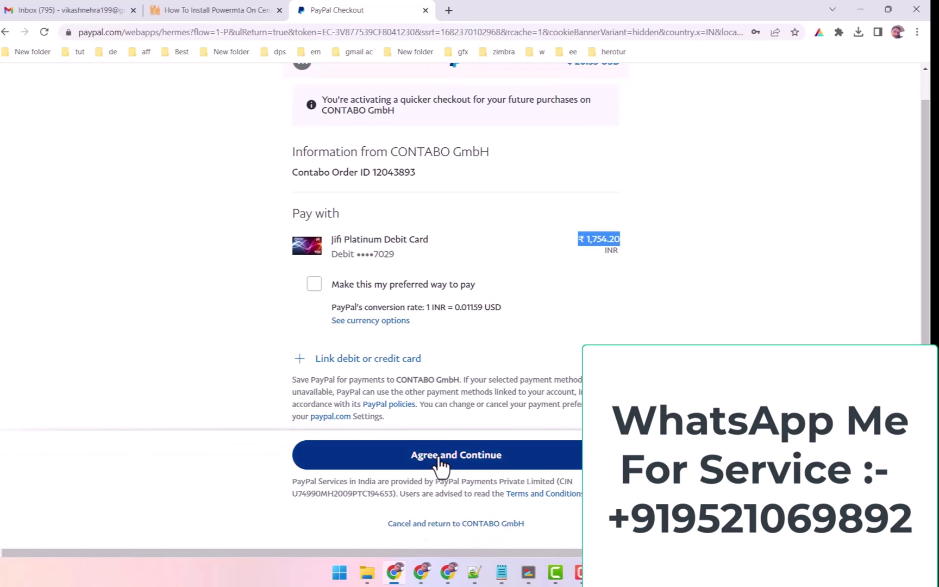
{"action": "left_click", "coordinate": [441, 463]}
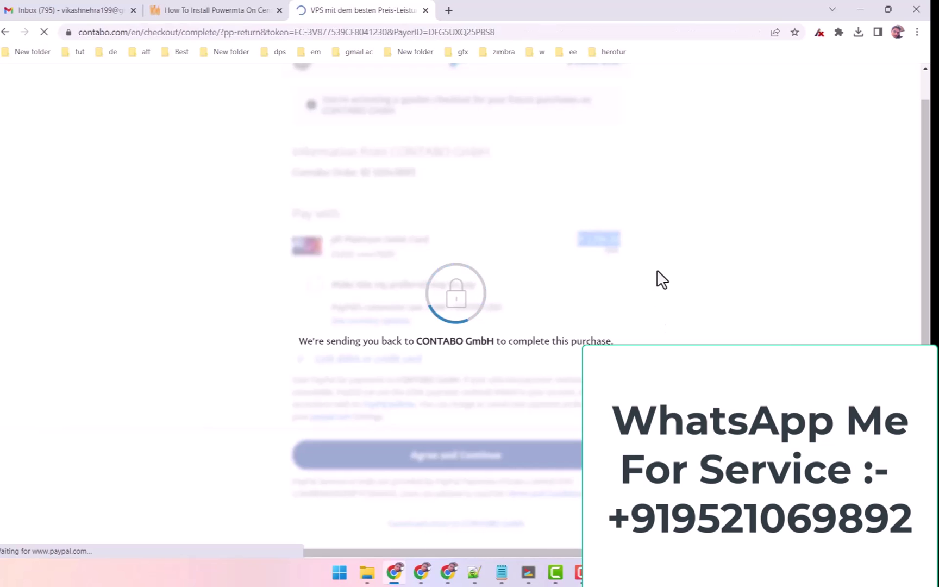
{"action": "left_click_drag", "start_coordinate": [321, 179], "coordinate": [576, 179]}
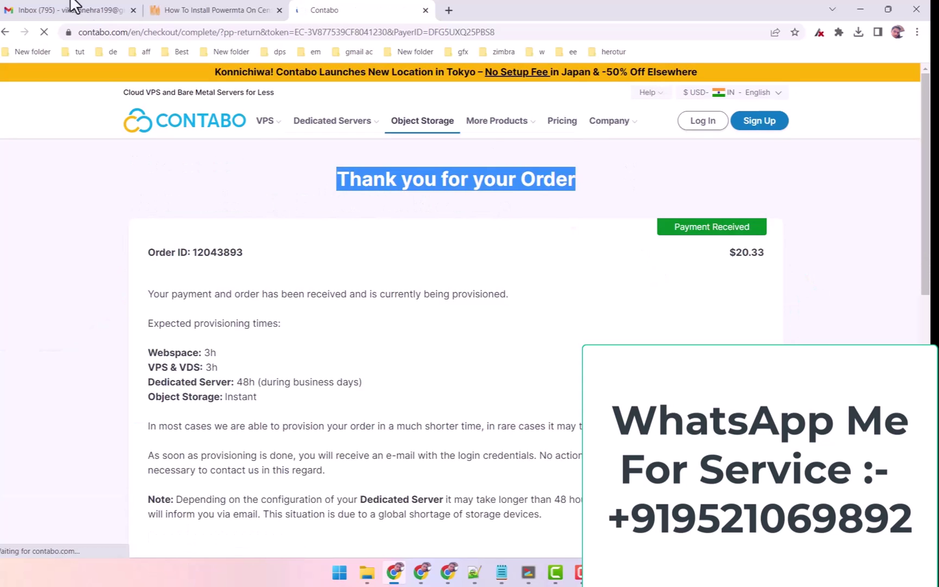
{"action": "left_click", "coordinate": [69, 10]}
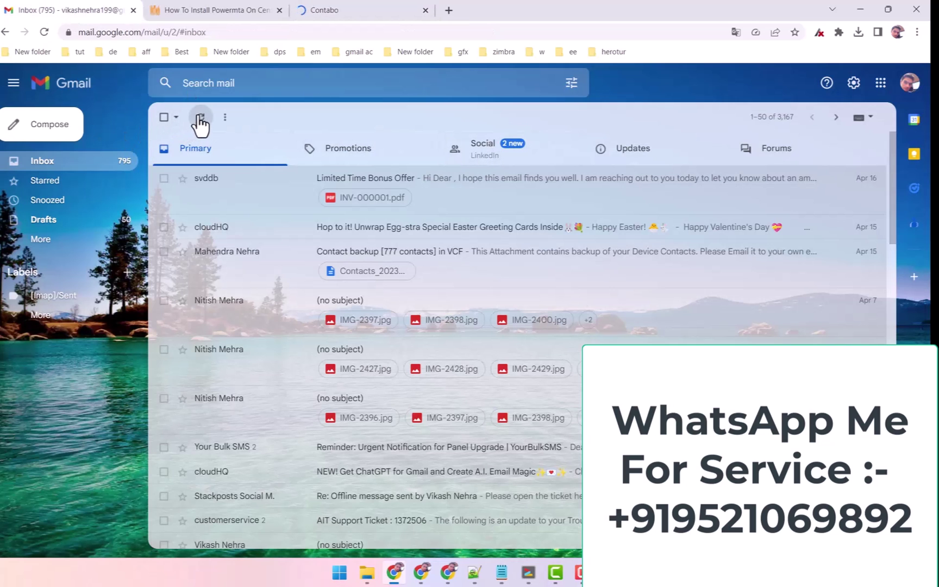
Step: Refresh Gmail and read the Contabo Payment received email in the Updates tab
{"action": "left_click", "coordinate": [201, 117]}
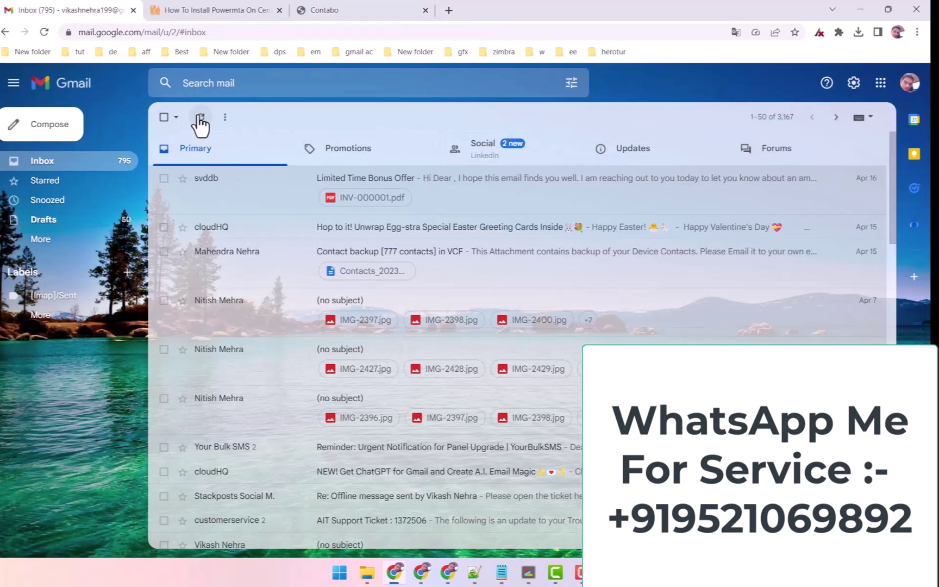
{"action": "left_click", "coordinate": [650, 149]}
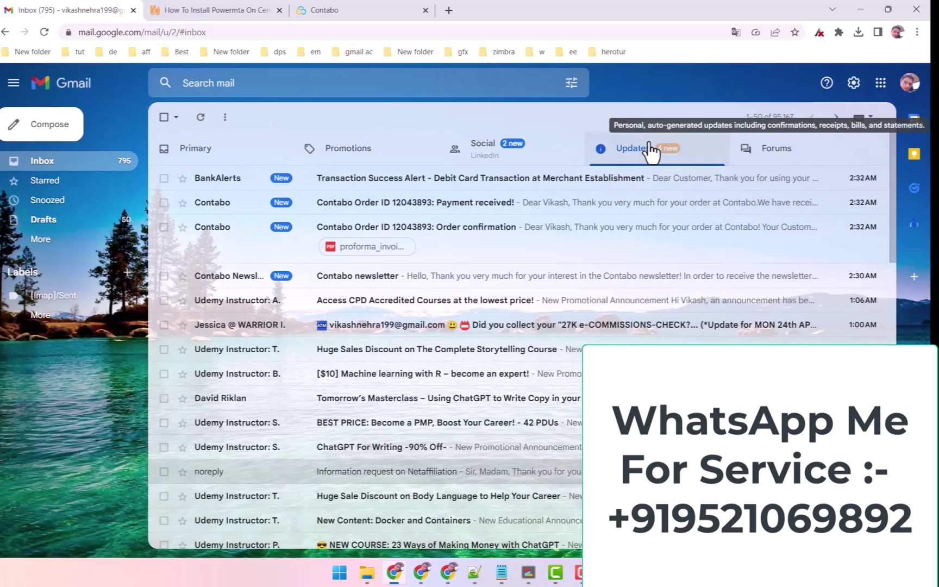
{"action": "left_click", "coordinate": [326, 204]}
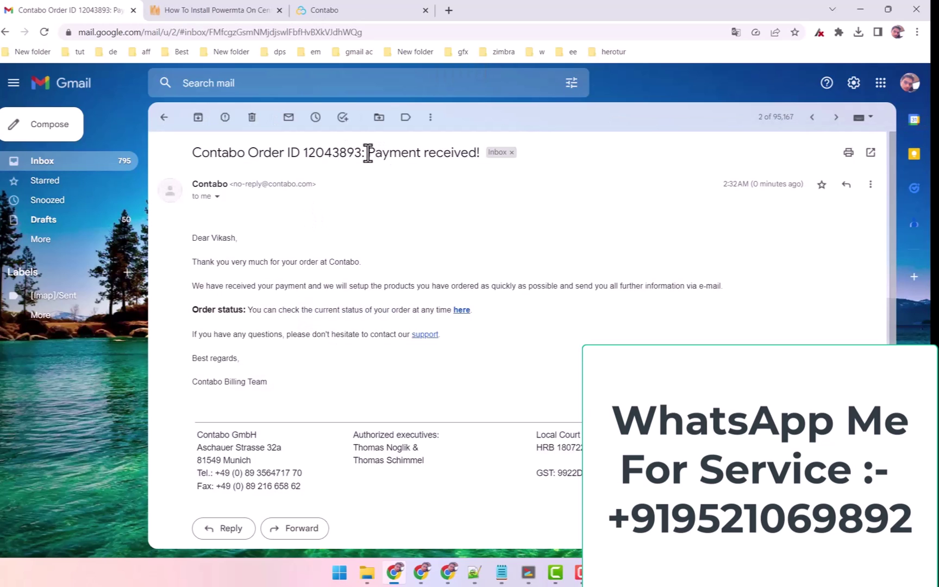
{"action": "left_click_drag", "start_coordinate": [369, 153], "coordinate": [461, 153]}
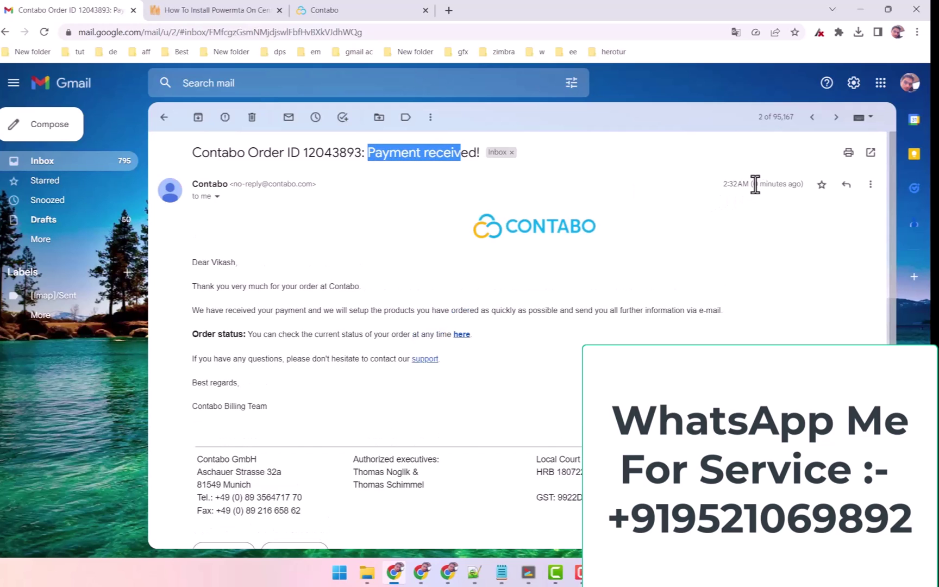
{"action": "left_click_drag", "start_coordinate": [755, 184], "coordinate": [794, 187]}
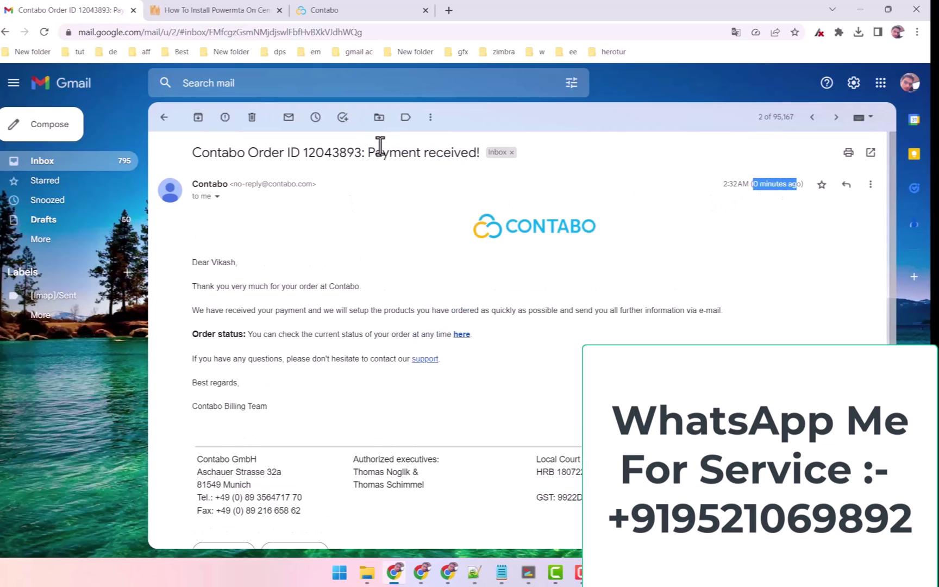
{"action": "left_click_drag", "start_coordinate": [374, 152], "coordinate": [478, 154]}
{"action": "left_click", "coordinate": [164, 117]}
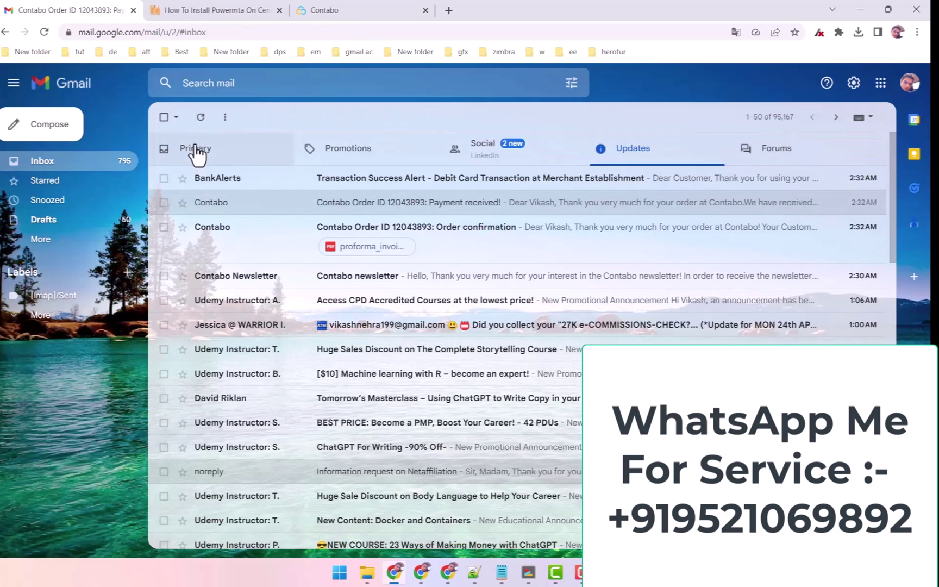
Step: Read the Contabo order confirmation email, checking the Additional IPs monthly fee
{"action": "left_click", "coordinate": [200, 118]}
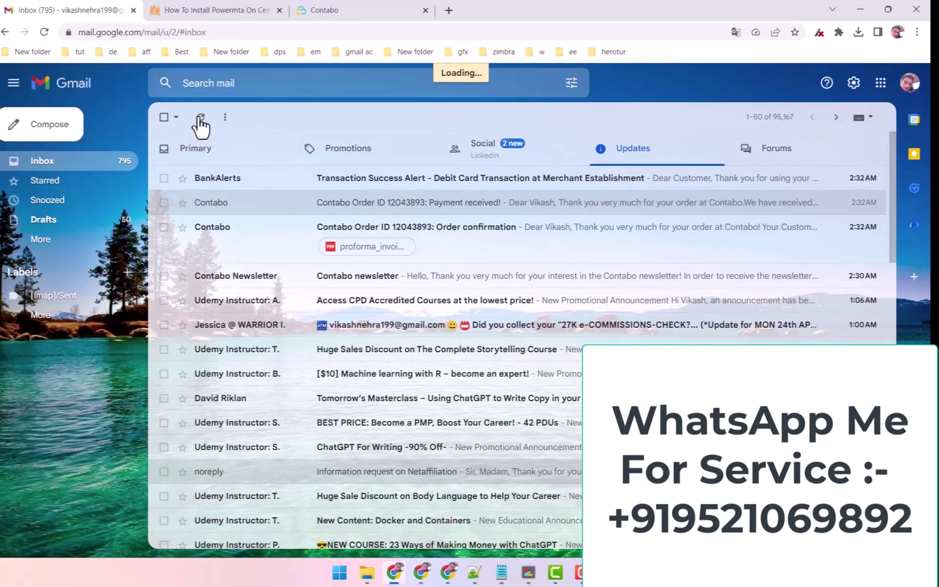
{"action": "left_click", "coordinate": [229, 254]}
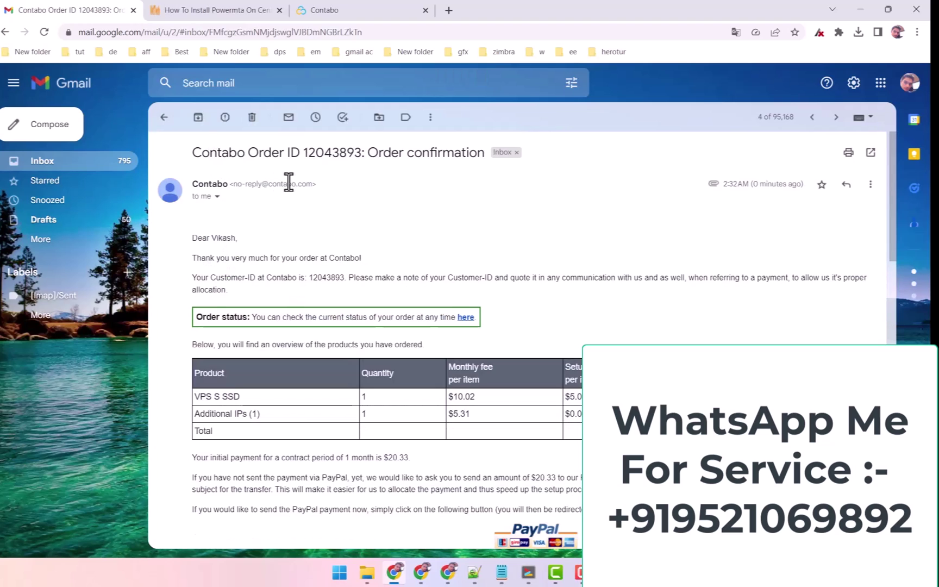
{"action": "scroll", "coordinate": [451, 413], "scroll_direction": "down", "scroll_amount": 2}
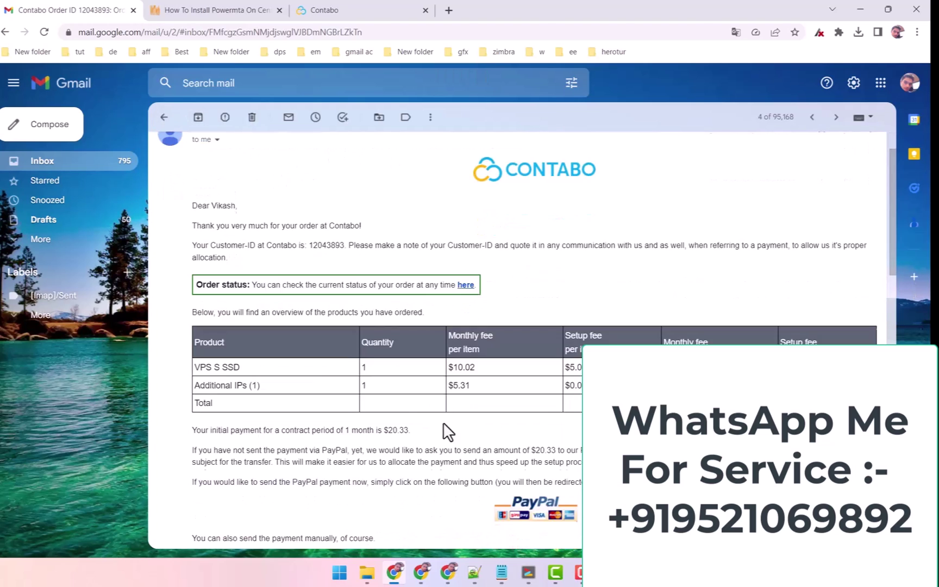
{"action": "scroll", "coordinate": [471, 348], "scroll_direction": "down", "scroll_amount": 2}
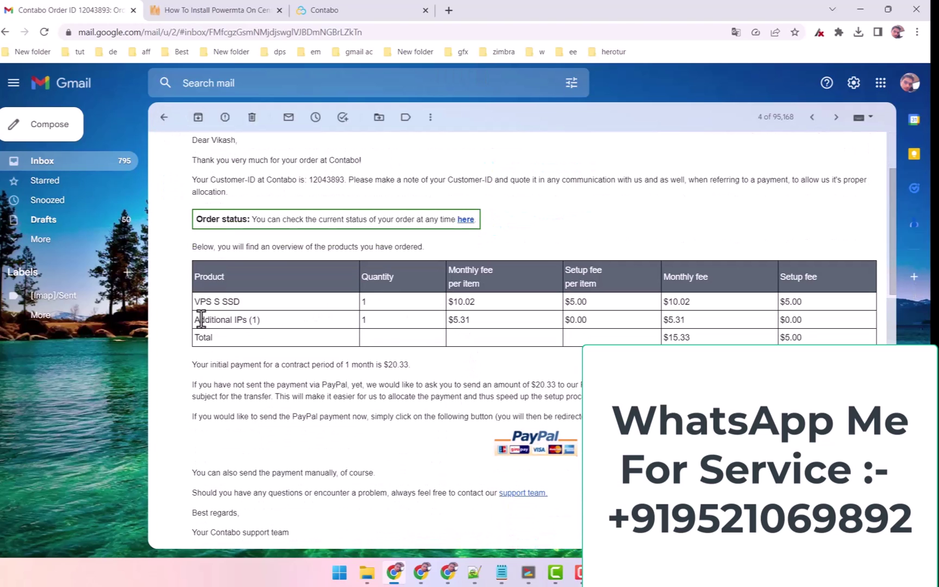
{"action": "left_click_drag", "start_coordinate": [195, 319], "coordinate": [261, 321]}
{"action": "left_click_drag", "start_coordinate": [466, 320], "coordinate": [449, 321]}
{"action": "scroll", "coordinate": [440, 332], "scroll_direction": "up", "scroll_amount": 2}
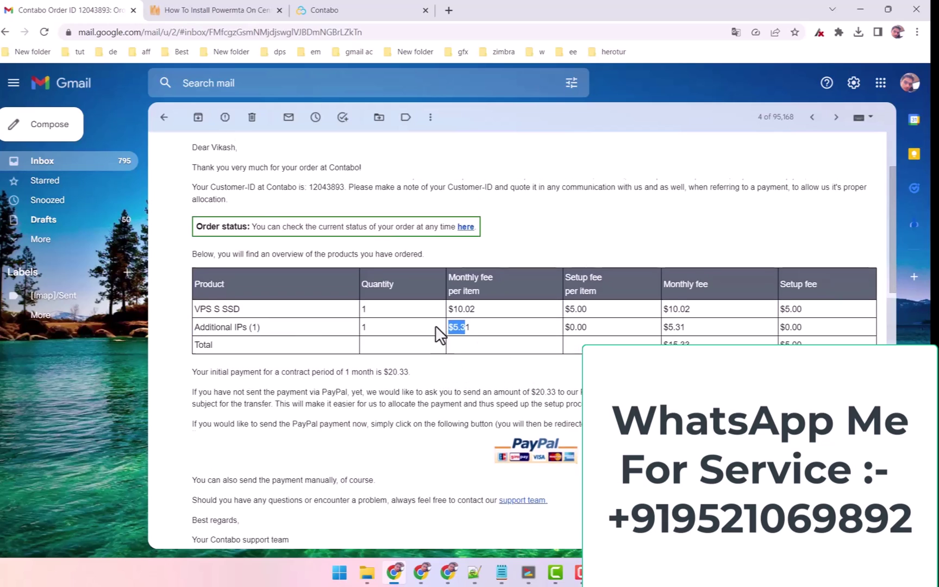
{"action": "left_click", "coordinate": [164, 117]}
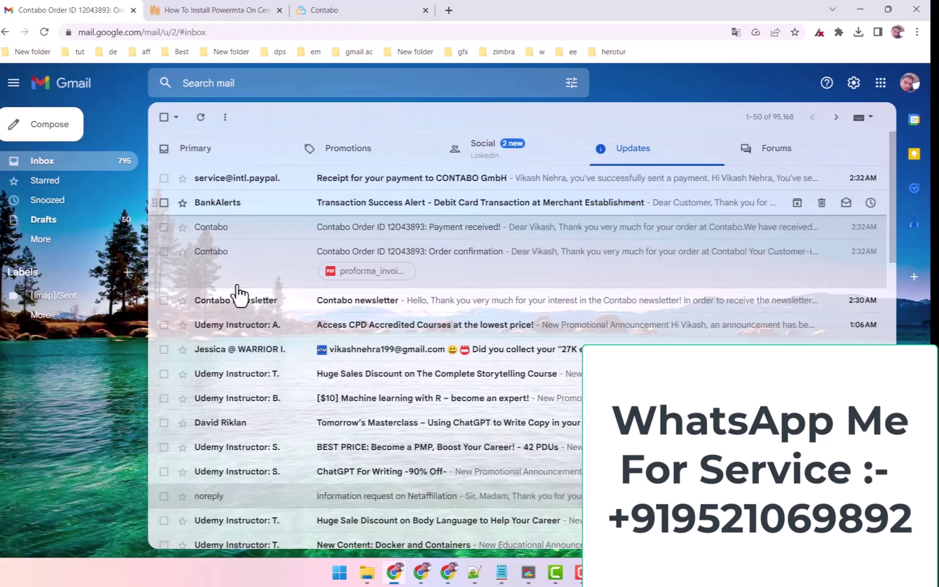
{"action": "left_click", "coordinate": [342, 9]}
{"action": "left_click", "coordinate": [76, 10]}
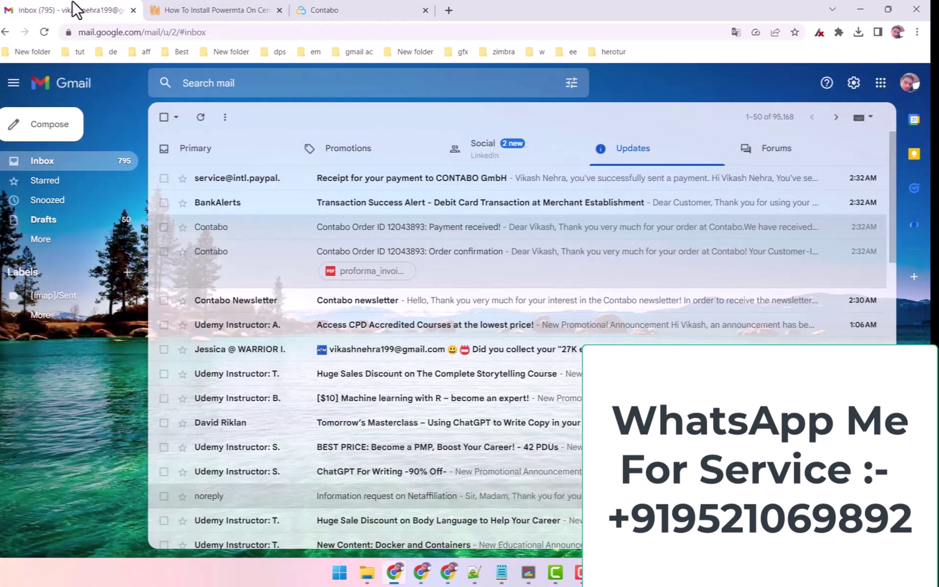
{"action": "left_click", "coordinate": [375, 10]}
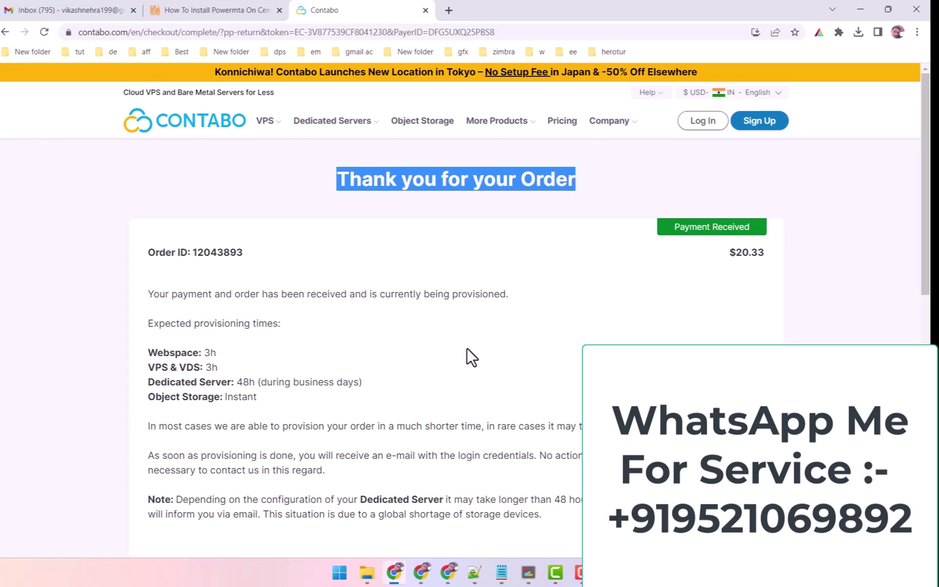
{"action": "left_click", "coordinate": [44, 8]}
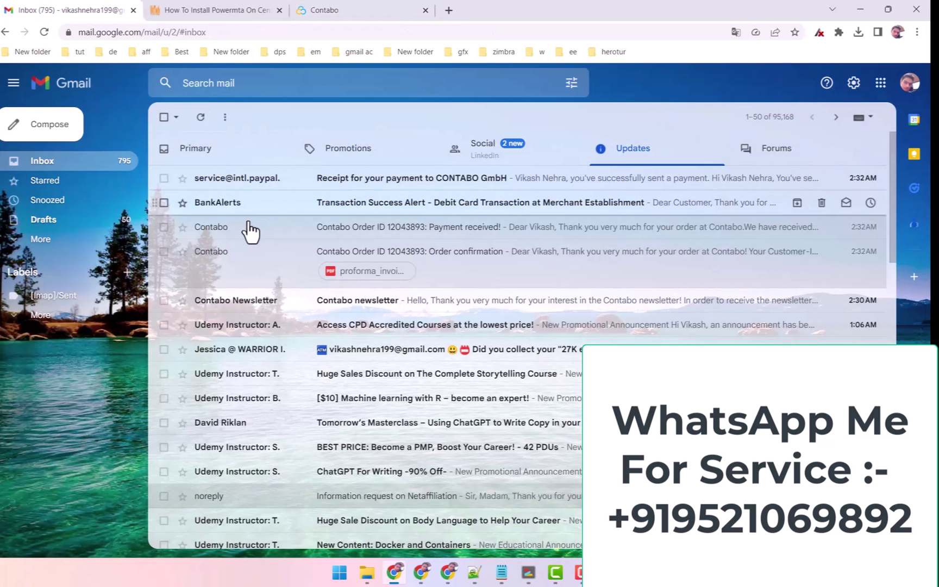
{"action": "left_click", "coordinate": [200, 118]}
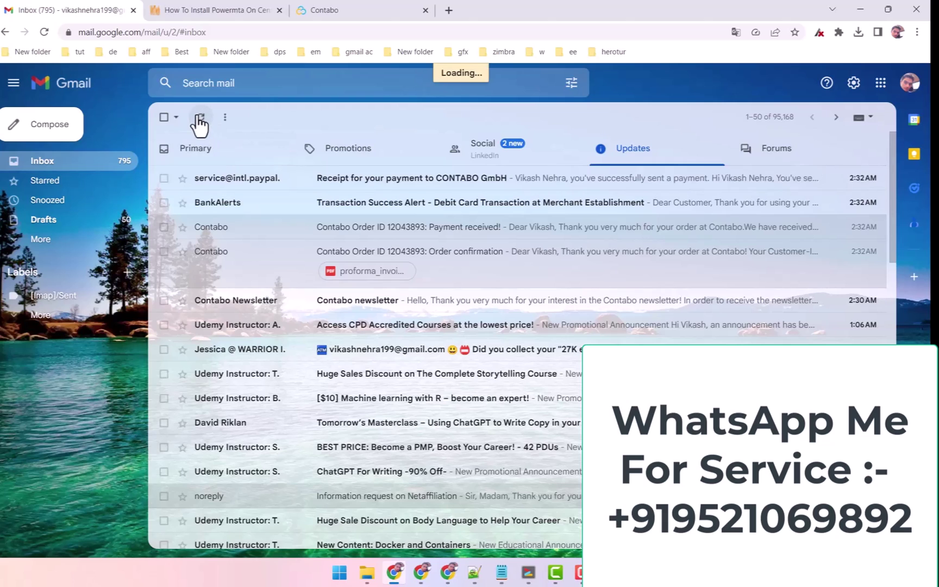
{"action": "left_click", "coordinate": [324, 10]}
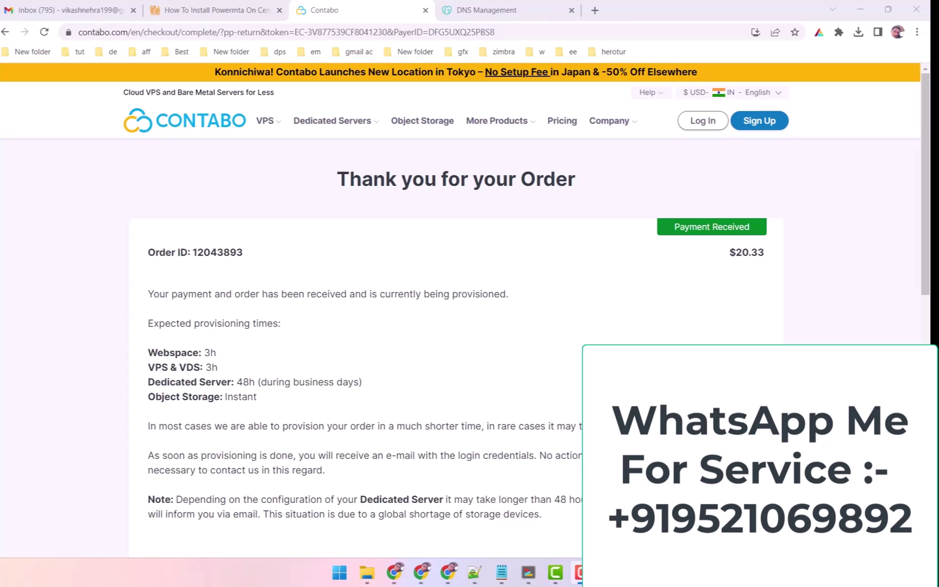
Step: Scroll through the dailymovieupdate.com DNS Management page
{"action": "left_click", "coordinate": [484, 9]}
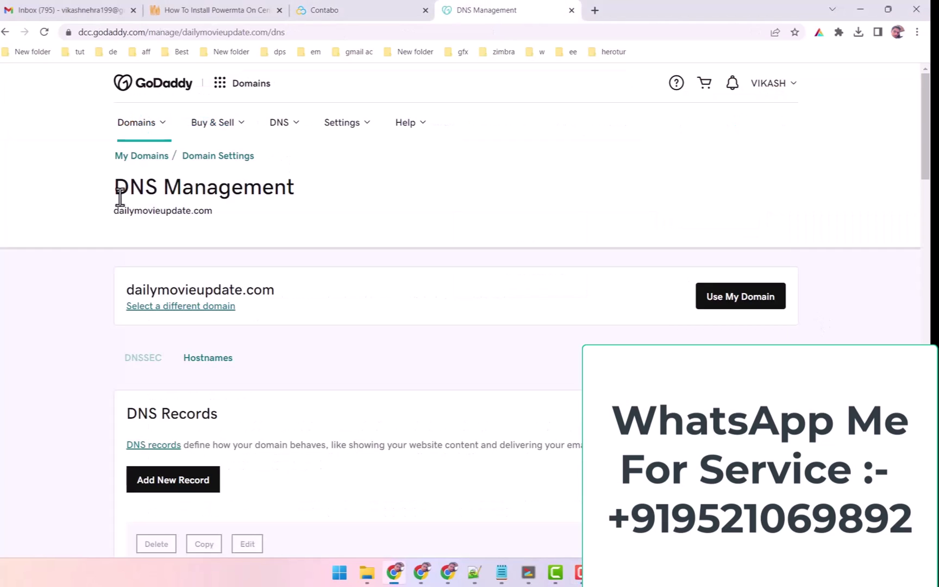
{"action": "left_click_drag", "start_coordinate": [117, 223], "coordinate": [280, 218]}
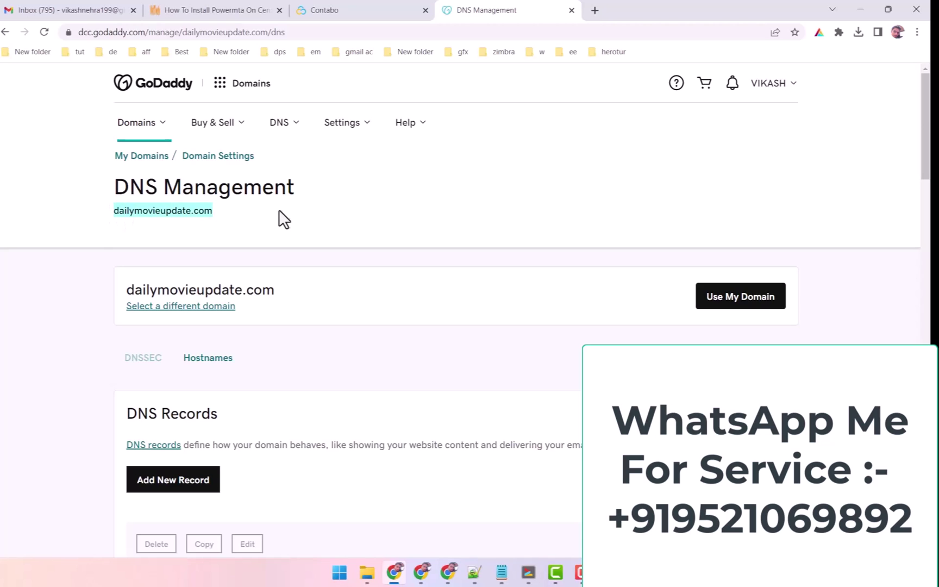
{"action": "left_click", "coordinate": [280, 218]}
{"action": "scroll", "coordinate": [342, 264], "scroll_direction": "down", "scroll_amount": 1}
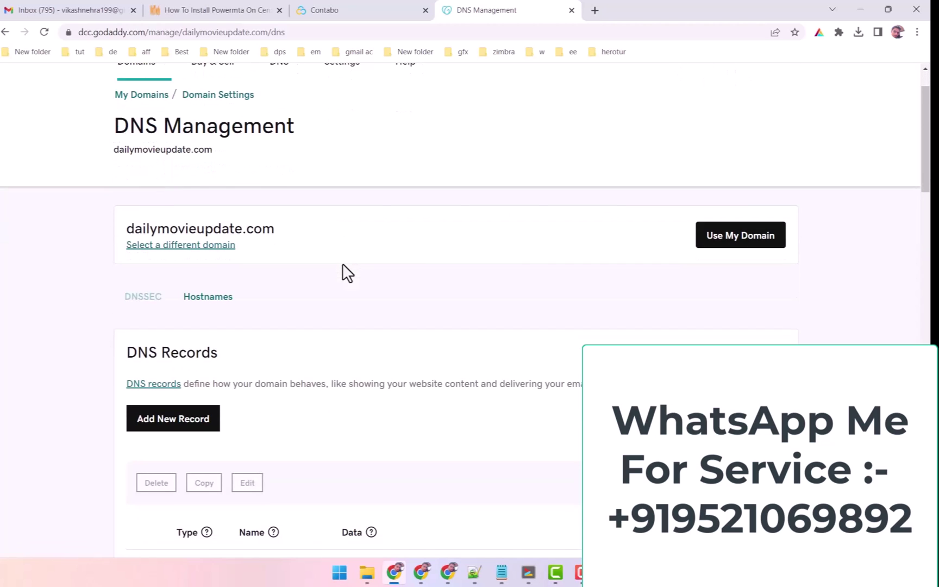
{"action": "scroll", "coordinate": [342, 265], "scroll_direction": "down", "scroll_amount": 5}
{"action": "scroll", "coordinate": [343, 279], "scroll_direction": "up", "scroll_amount": 5}
{"action": "scroll", "coordinate": [394, 237], "scroll_direction": "up", "scroll_amount": 1}
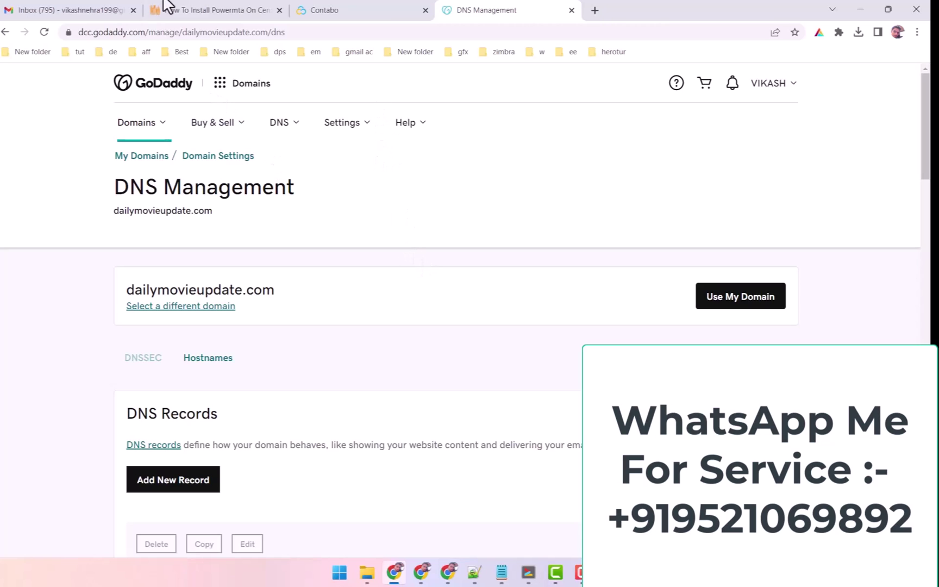
Step: Glance at the PowerMTA tutorial tab, then open GoDaddy's product quick links
{"action": "left_click", "coordinate": [197, 7]}
{"action": "scroll", "coordinate": [217, 305], "scroll_direction": "down", "scroll_amount": 1}
{"action": "scroll", "coordinate": [234, 299], "scroll_direction": "up", "scroll_amount": 3}
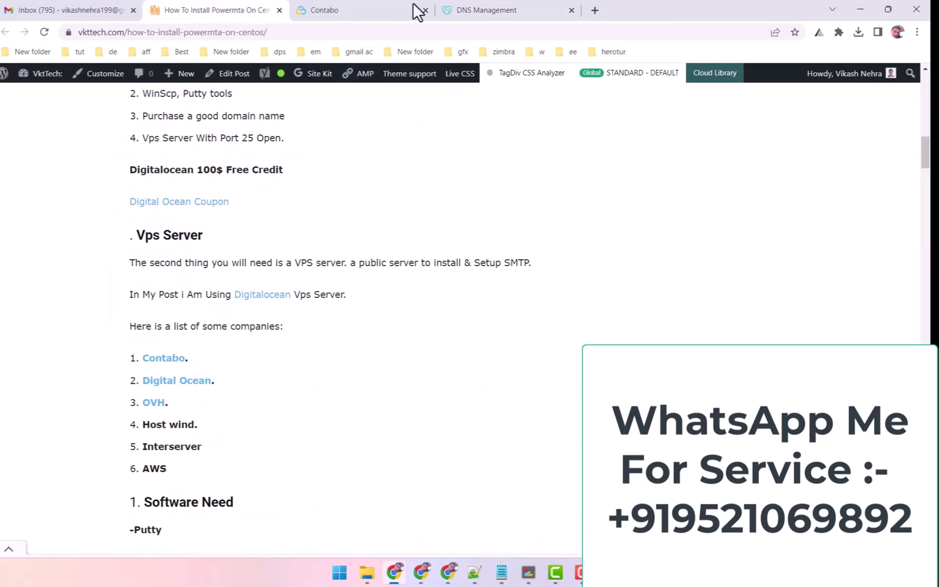
{"action": "left_click", "coordinate": [483, 10]}
{"action": "left_click", "coordinate": [219, 86]}
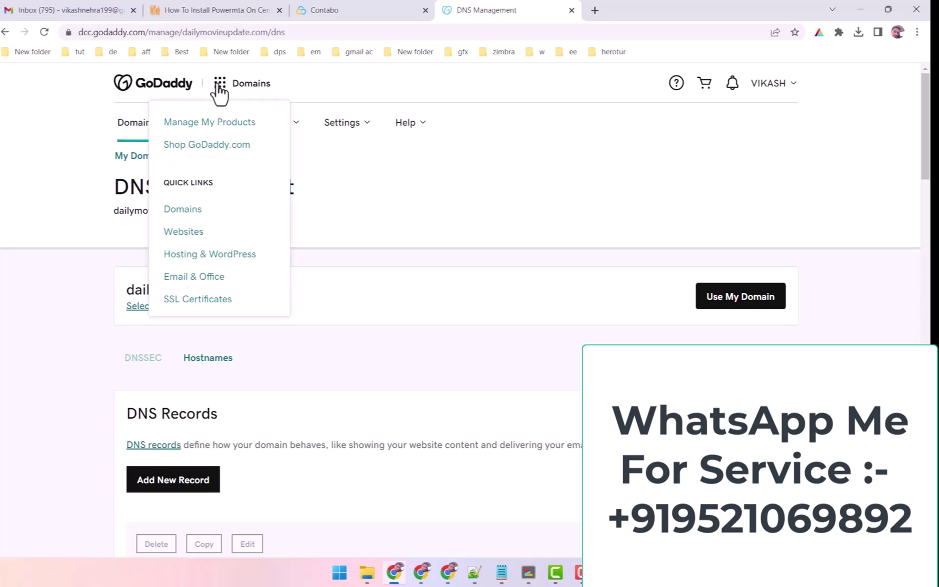
Step: Search GoDaddy for the domain ghfgdgdfgd in a new tab
{"action": "left_click", "coordinate": [600, 8]}
{"action": "type", "text": "godaddy.com"}
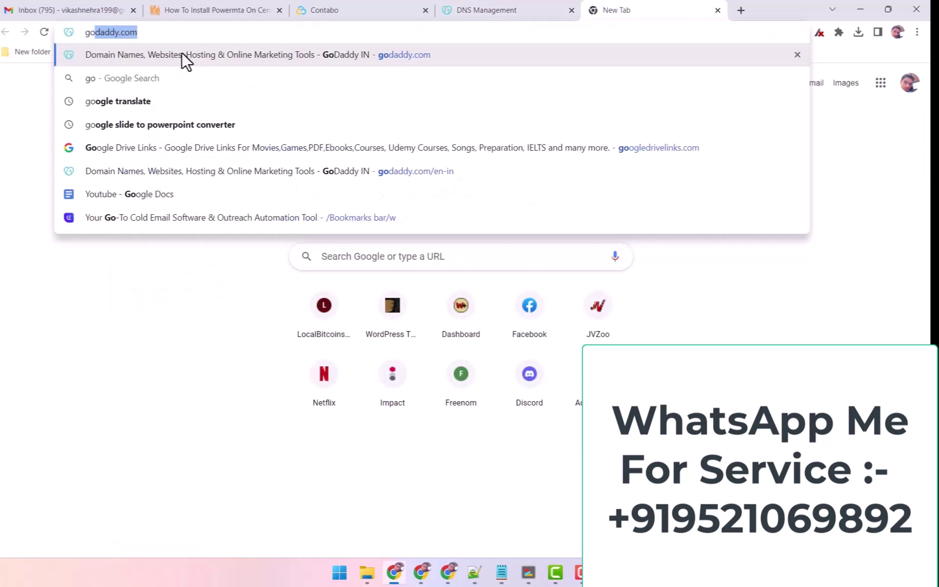
{"action": "left_click", "coordinate": [184, 57]}
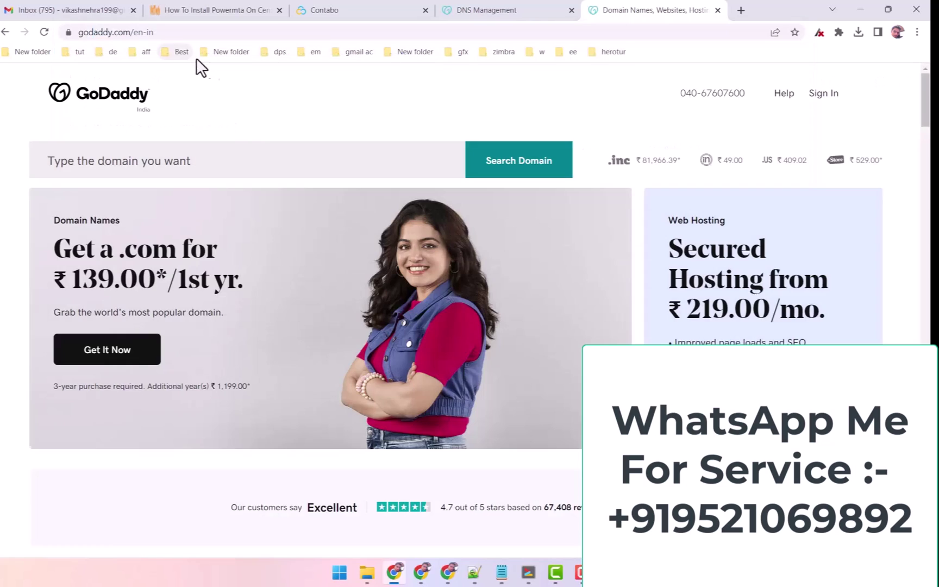
{"action": "left_click", "coordinate": [101, 160]}
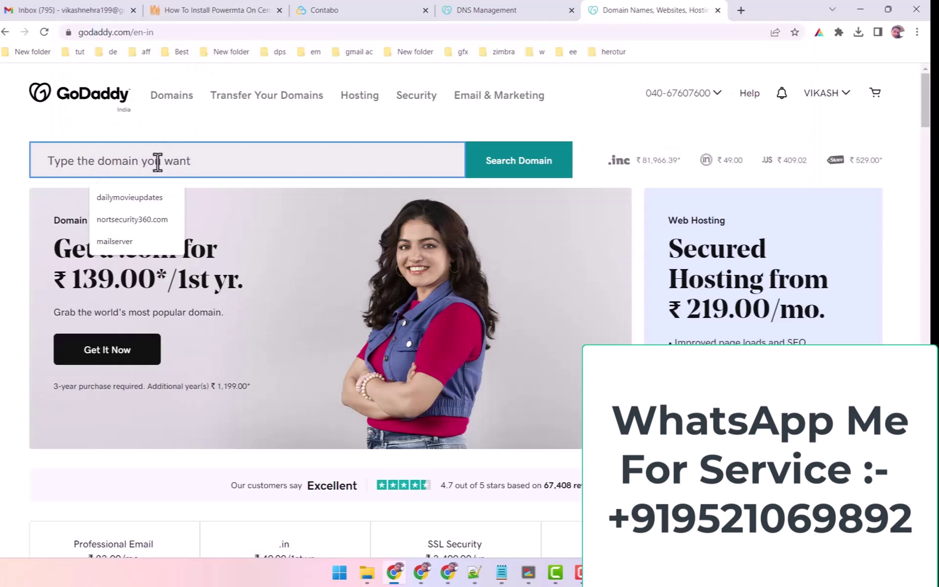
{"action": "type", "text": "ghfgdgdfgd"}
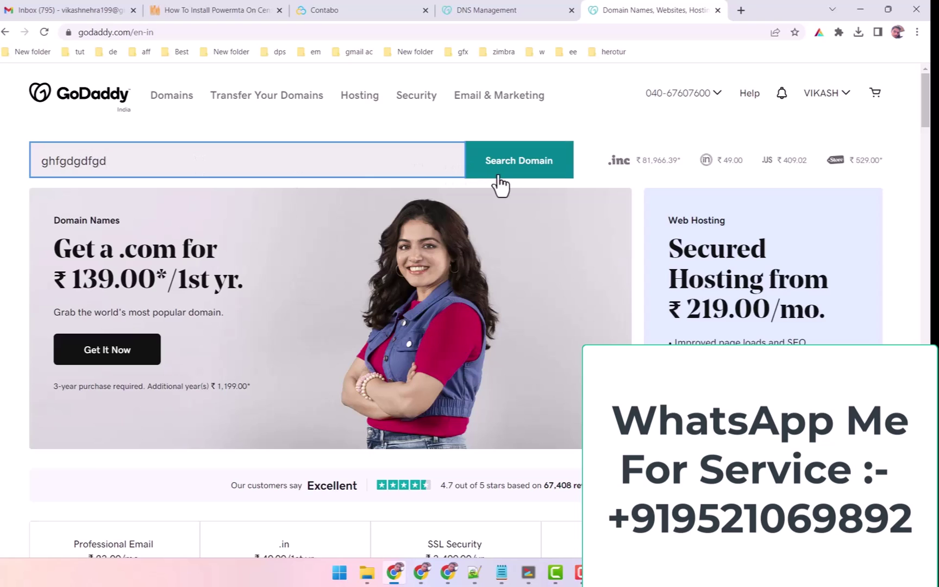
{"action": "left_click", "coordinate": [498, 177]}
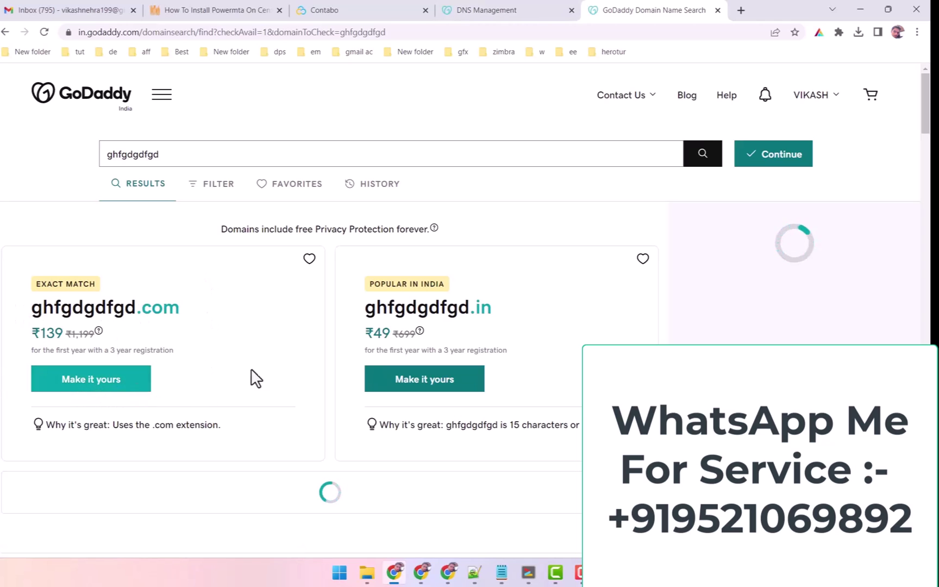
Step: Add ghfgdgdfgd.com to the cart from the search results
{"action": "scroll", "coordinate": [218, 365], "scroll_direction": "down", "scroll_amount": 3}
{"action": "left_click", "coordinate": [109, 203]}
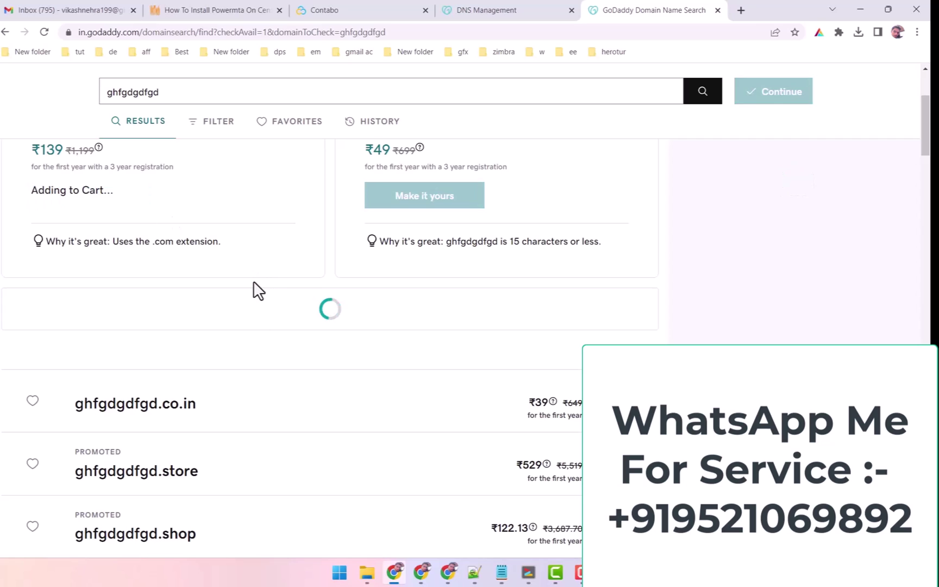
{"action": "scroll", "coordinate": [489, 245], "scroll_direction": "up", "scroll_amount": 3}
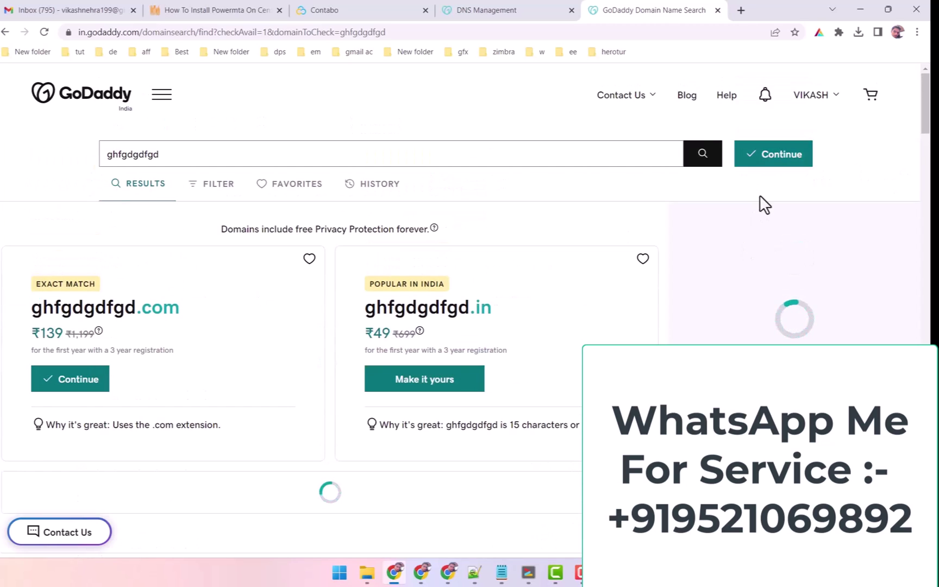
Step: Choose Free Privacy Protection and decline the free website offer
{"action": "left_click", "coordinate": [778, 159]}
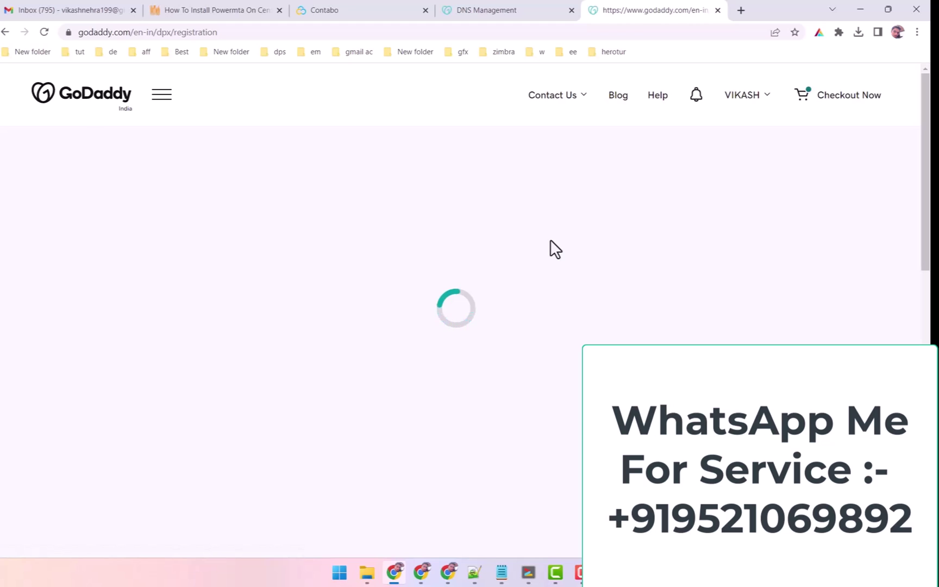
{"action": "scroll", "coordinate": [143, 414], "scroll_direction": "down", "scroll_amount": 1}
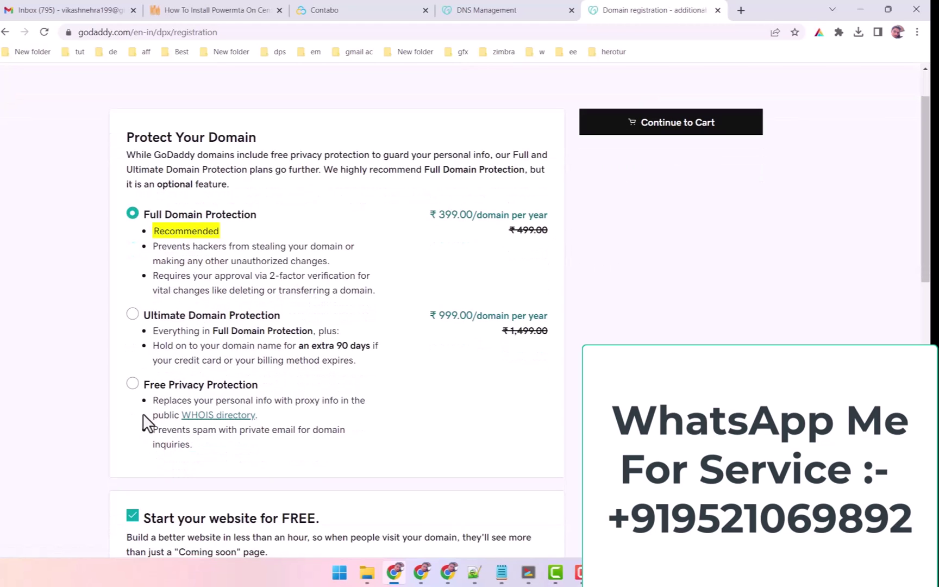
{"action": "left_click", "coordinate": [133, 384]}
{"action": "scroll", "coordinate": [308, 390], "scroll_direction": "down", "scroll_amount": 3}
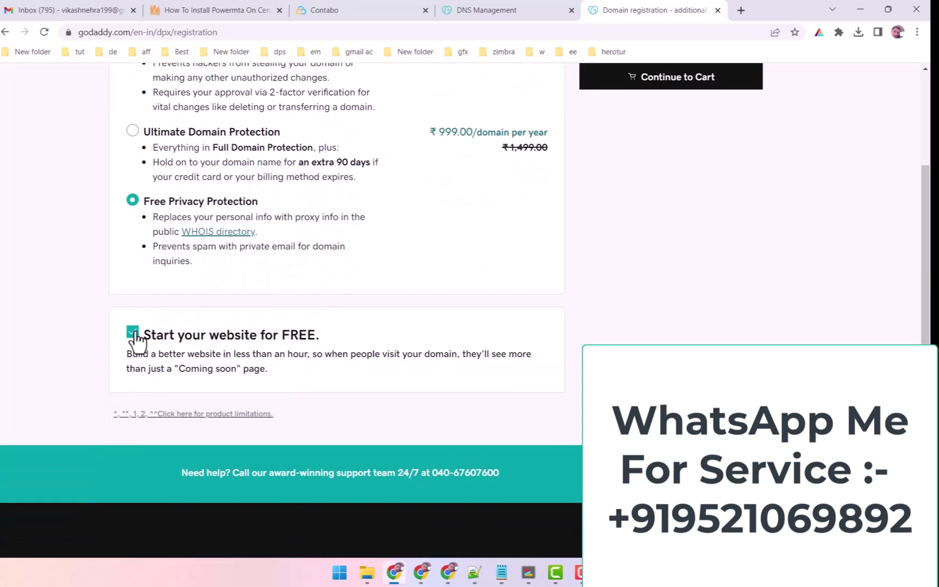
{"action": "left_click", "coordinate": [133, 333]}
Step: Set the ghfgdgdfgd.com registration term to 1 Year for a ₹899.00 subtotal
{"action": "left_click", "coordinate": [669, 185]}
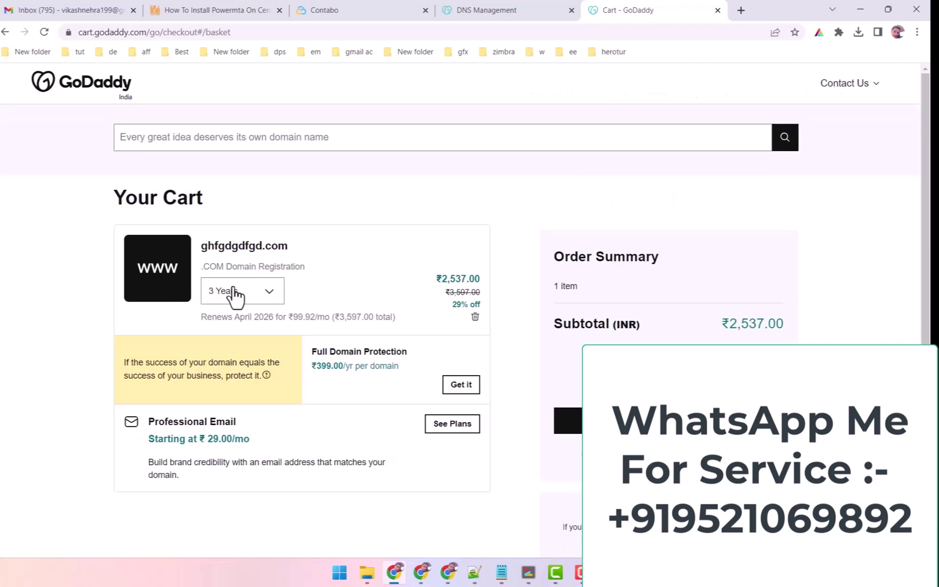
{"action": "left_click", "coordinate": [234, 295]}
{"action": "left_click", "coordinate": [233, 320]}
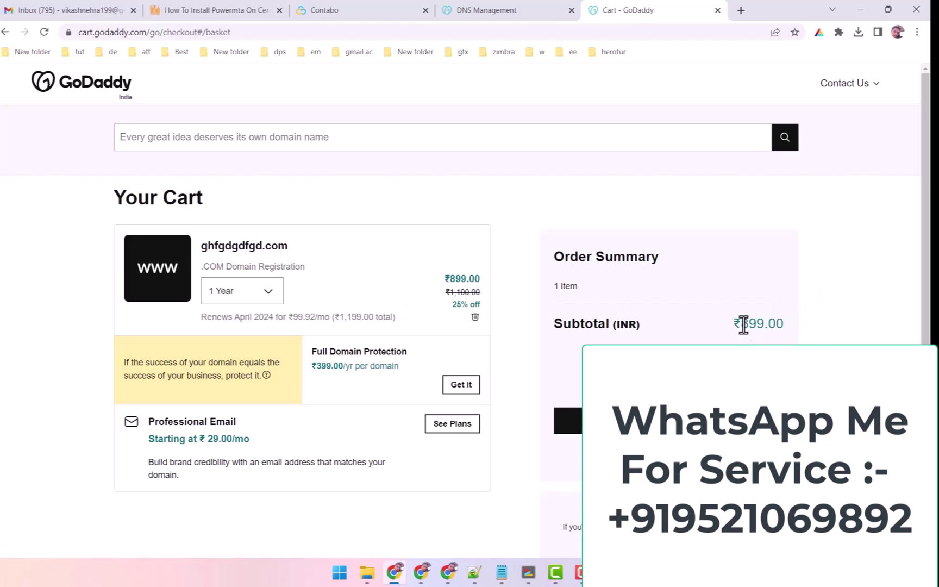
{"action": "left_click_drag", "start_coordinate": [733, 324], "coordinate": [817, 335]}
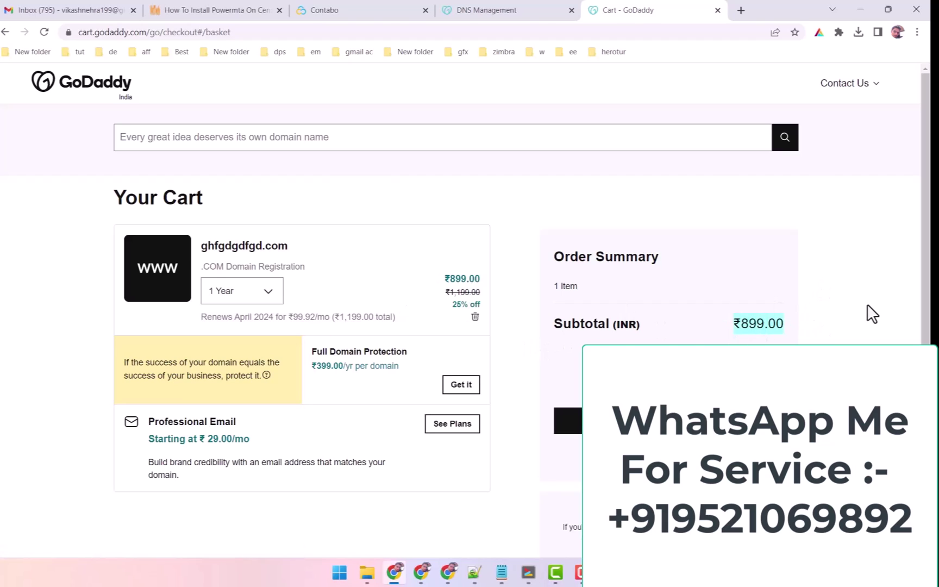
{"action": "scroll", "coordinate": [865, 303], "scroll_direction": "down", "scroll_amount": 1}
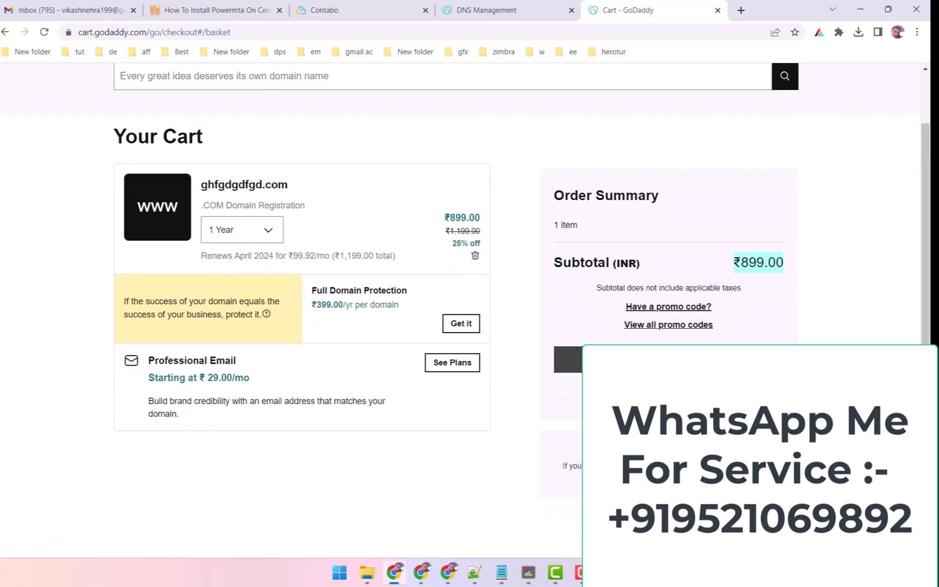
{"action": "scroll", "coordinate": [779, 178], "scroll_direction": "up", "scroll_amount": 1}
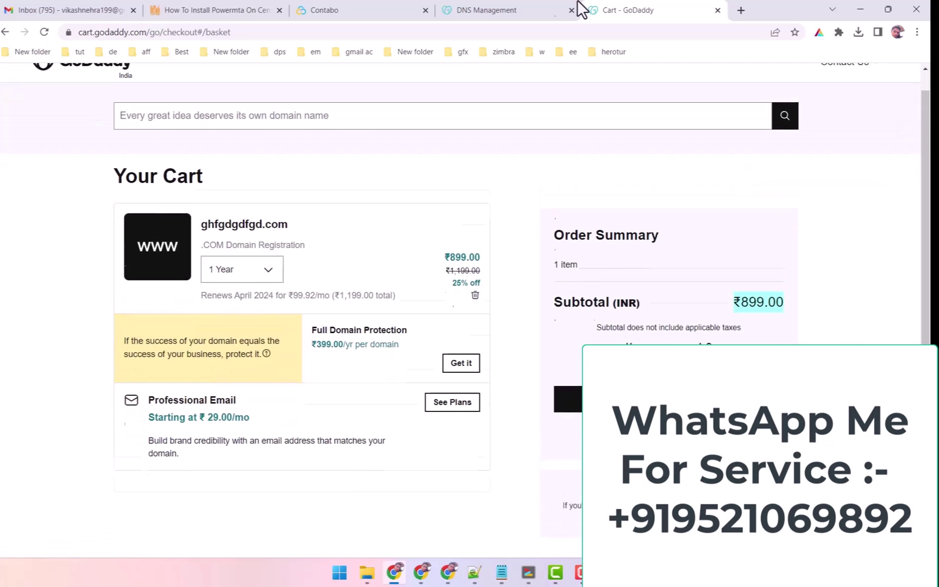
Step: Return to DNS Management and open, then dismiss, the VIKASH account menu
{"action": "left_click", "coordinate": [521, 12]}
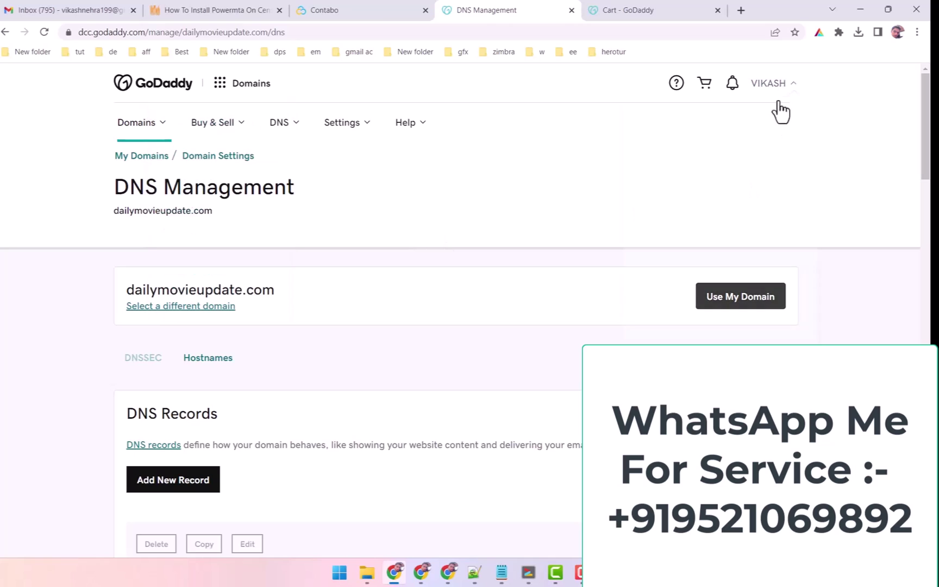
{"action": "left_click", "coordinate": [771, 83]}
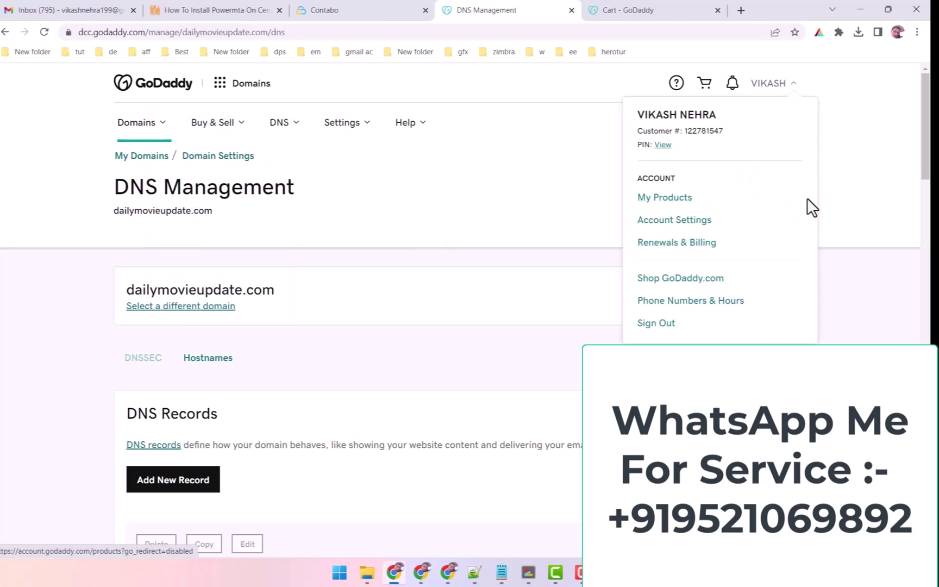
{"action": "left_click", "coordinate": [888, 192]}
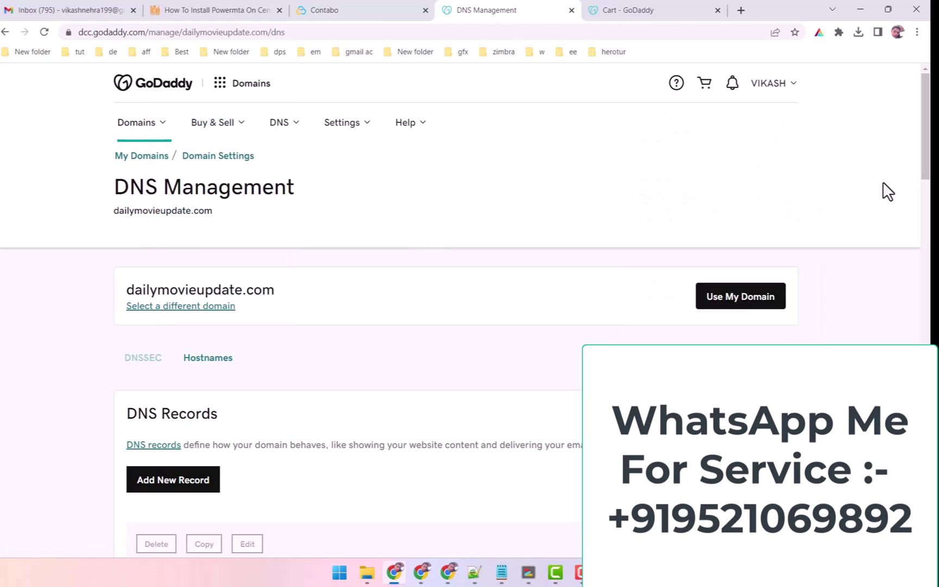
Step: Scroll the DNS records, glance at Contabo's order page, and return to DNS Management
{"action": "scroll", "coordinate": [363, 283], "scroll_direction": "down", "scroll_amount": 2}
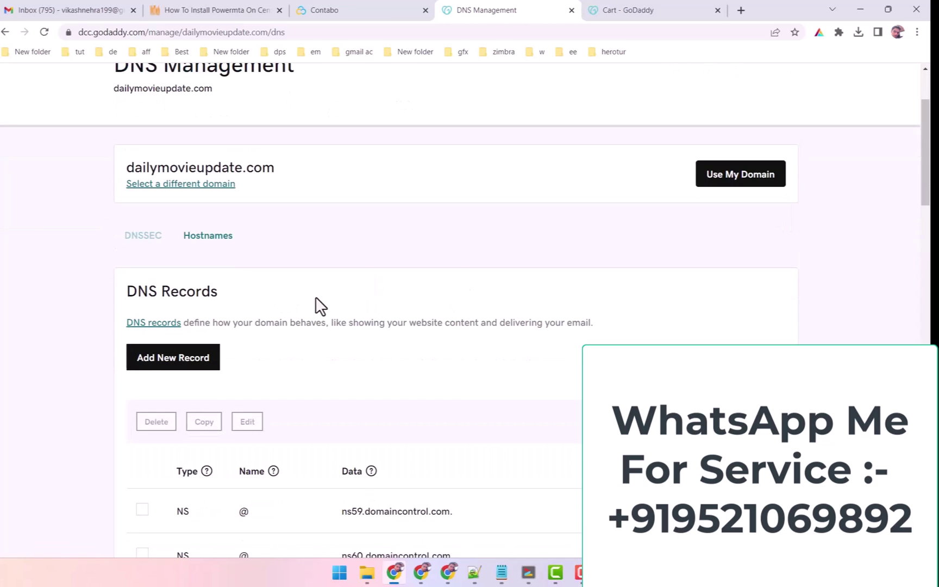
{"action": "scroll", "coordinate": [321, 307], "scroll_direction": "down", "scroll_amount": 4}
{"action": "scroll", "coordinate": [325, 308], "scroll_direction": "up", "scroll_amount": 2}
{"action": "scroll", "coordinate": [330, 310], "scroll_direction": "up", "scroll_amount": 3}
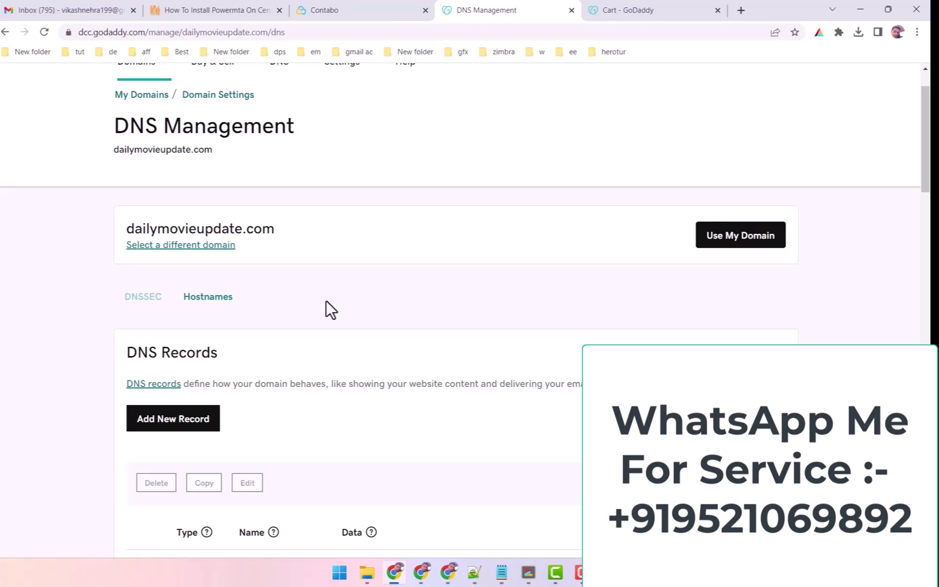
{"action": "scroll", "coordinate": [179, 195], "scroll_direction": "up", "scroll_amount": 1}
{"action": "left_click_drag", "start_coordinate": [114, 210], "coordinate": [212, 210]}
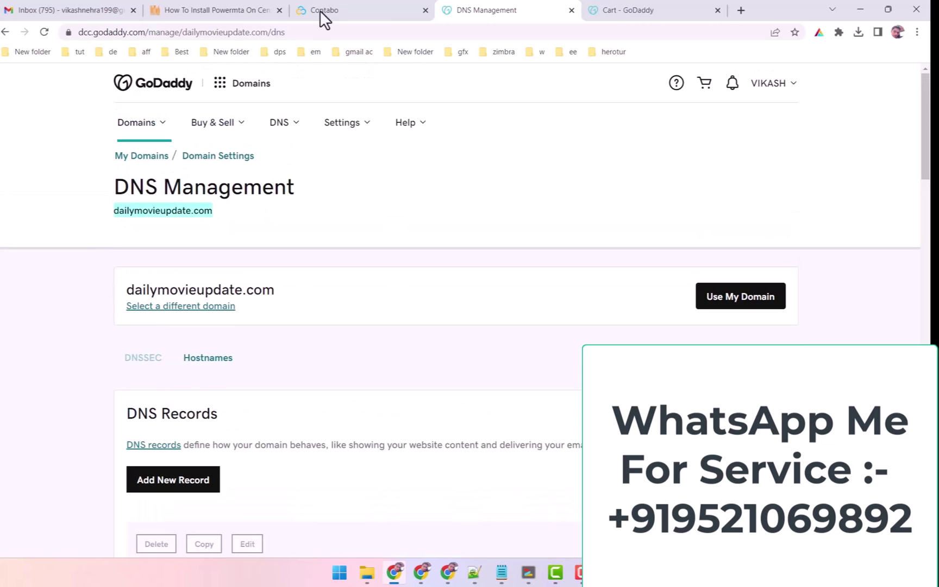
{"action": "left_click", "coordinate": [320, 10]}
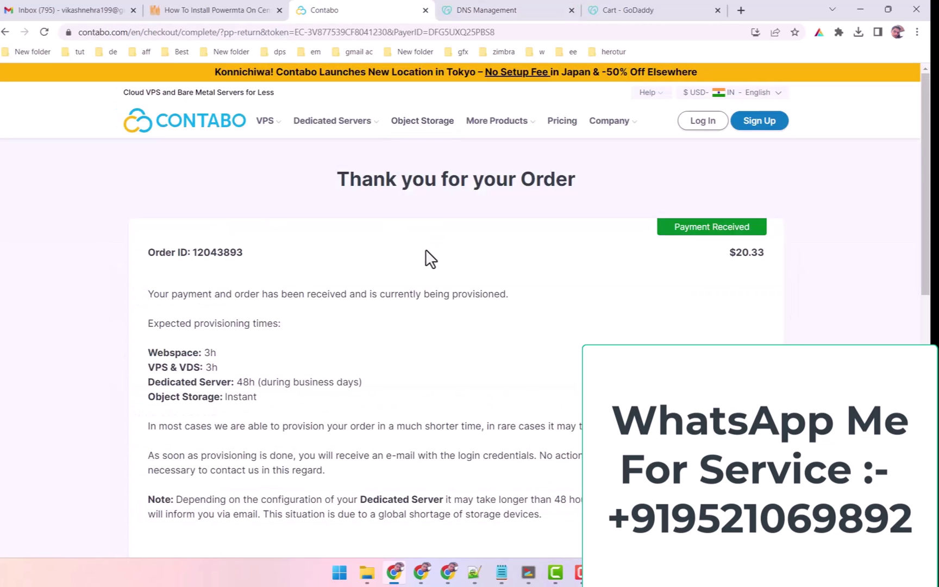
{"action": "left_click", "coordinate": [494, 11]}
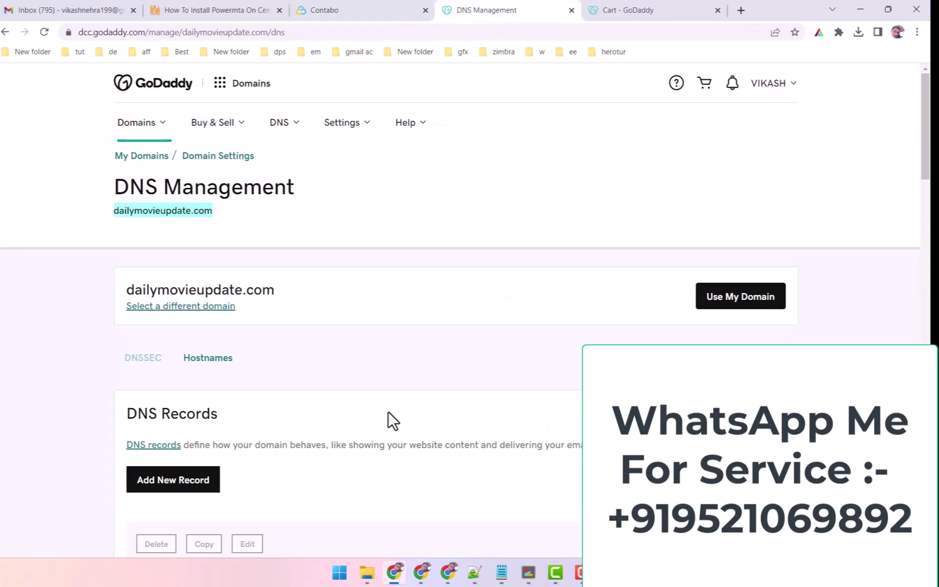